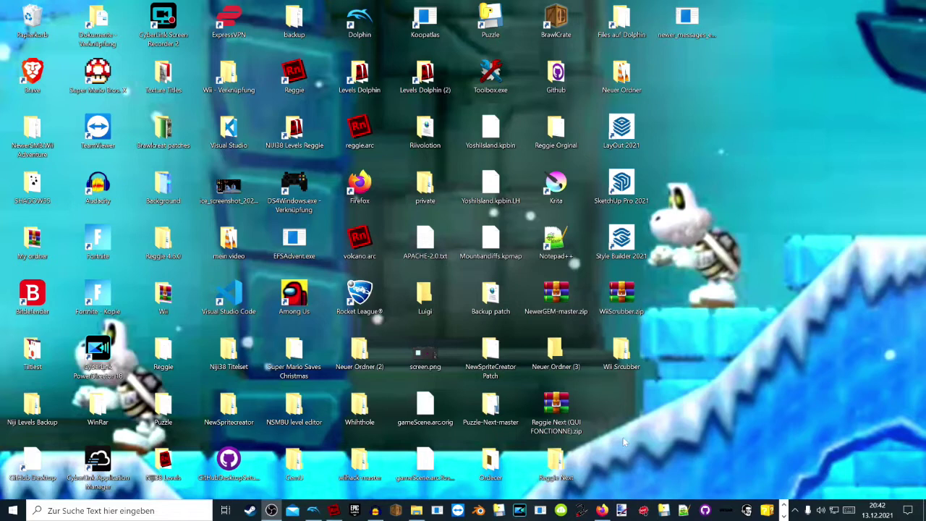
# - Bring up File Explorer and go to the Wii folder on the Desktop
pyautogui.click(416, 510)
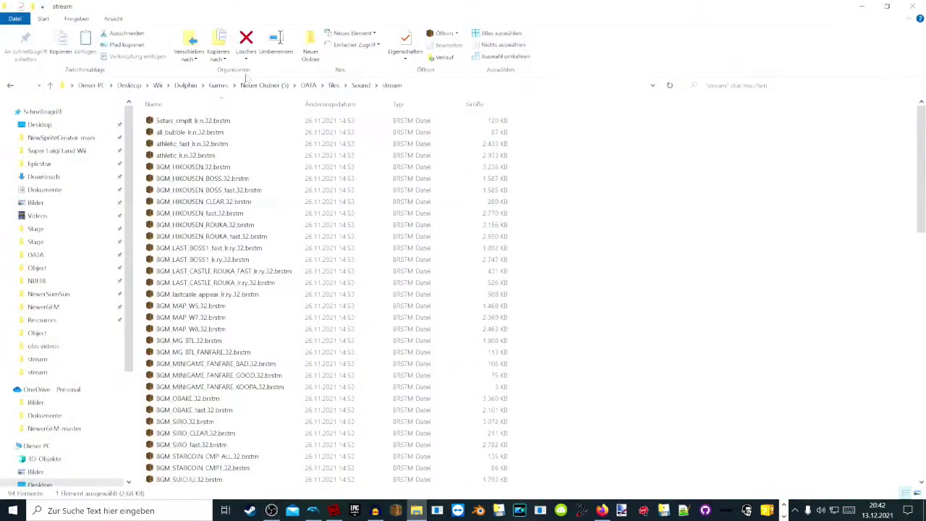
pyautogui.click(218, 86)
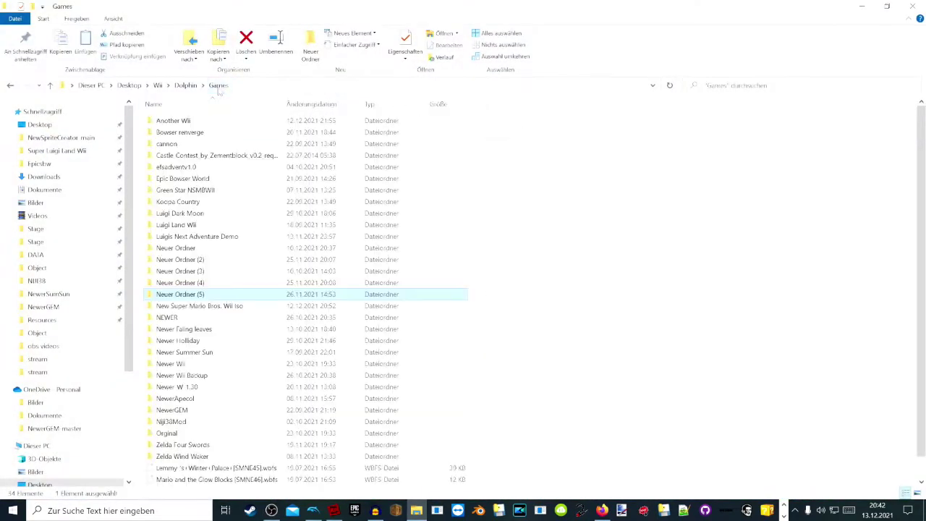
pyautogui.click(157, 85)
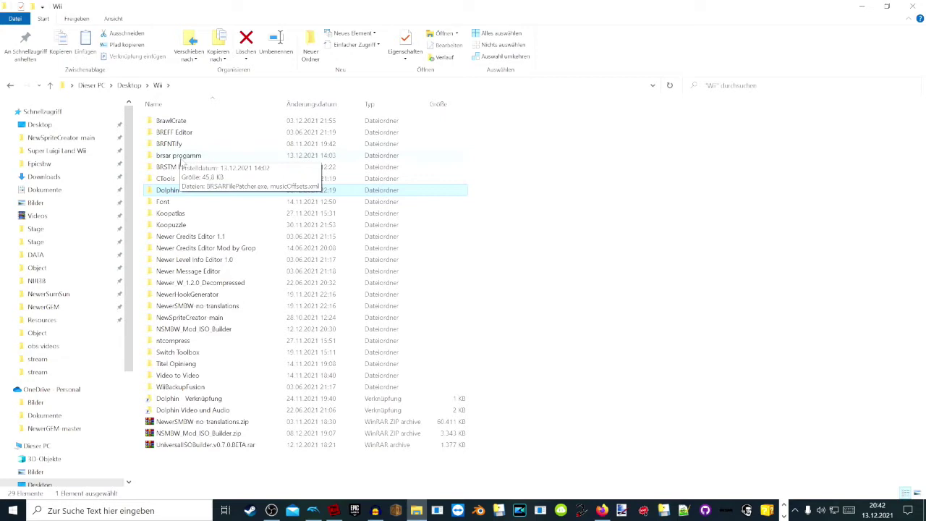
# - Launch BRSARFilePatcher.exe from the brsar progamm folder for a brief look, close it and return to the Wii folder
pyautogui.doubleClick(185, 155)
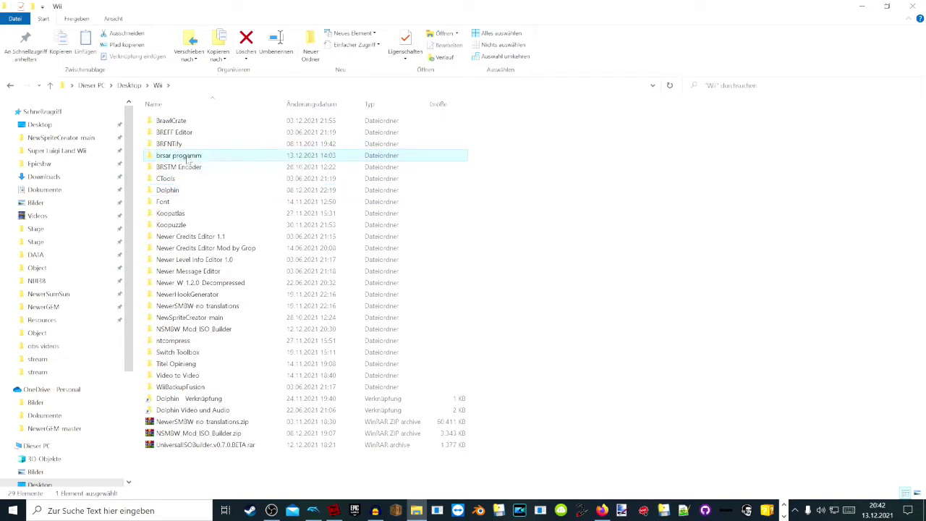
pyautogui.click(185, 122)
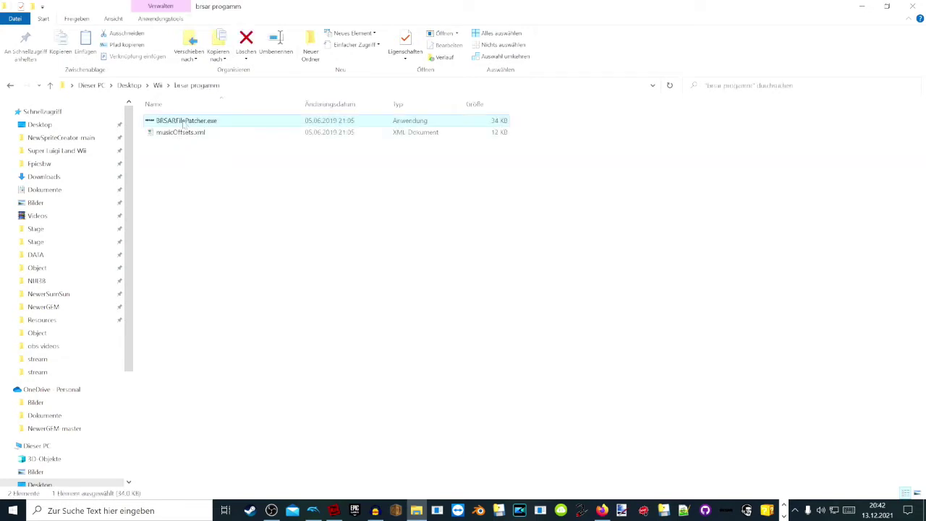
pyautogui.click(185, 125)
pyautogui.doubleClick(262, 123)
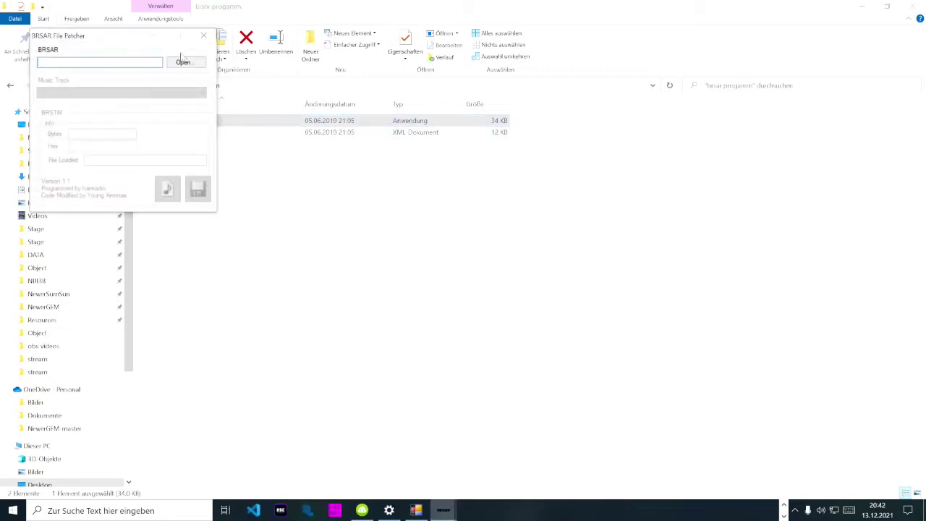
pyautogui.click(203, 35)
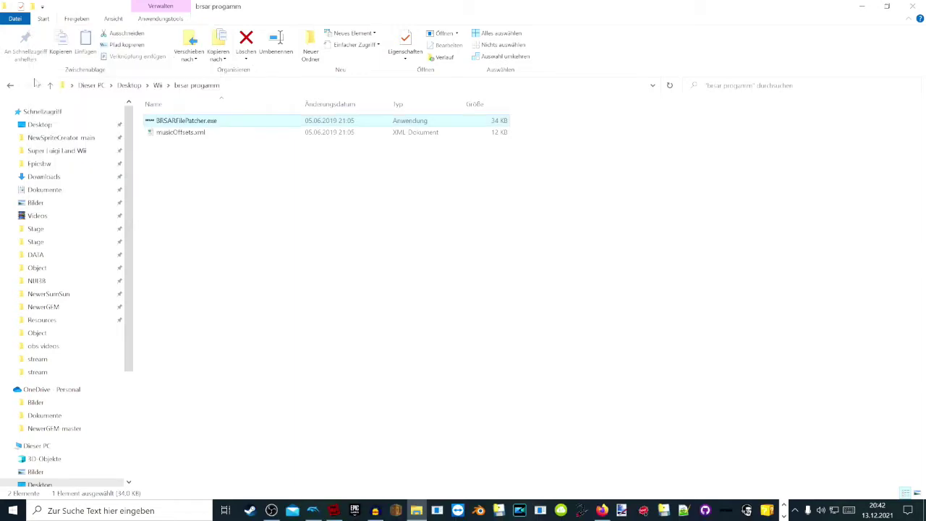
pyautogui.click(10, 86)
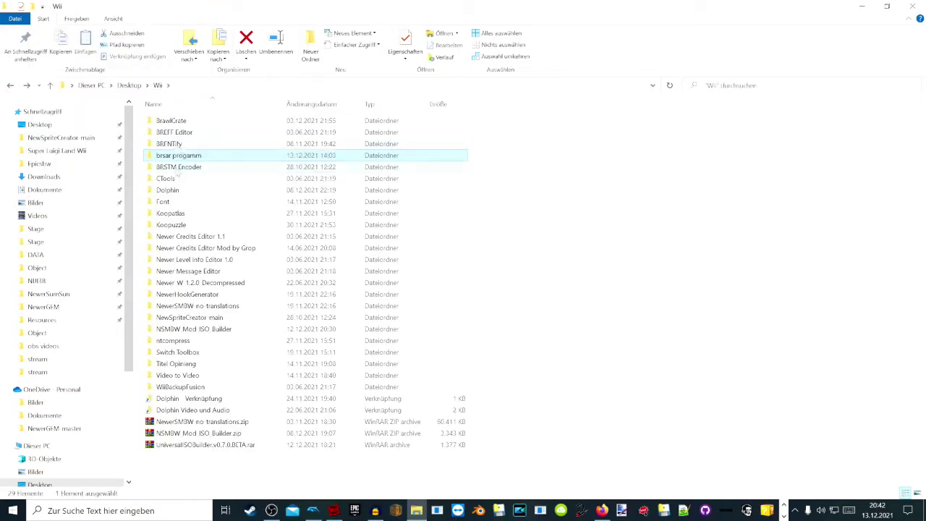
# - Launch BRSTM Encoder.exe from the BRSTM Encoder folder and reposition its window in the middle of the screen
pyautogui.doubleClick(169, 166)
pyautogui.click(166, 123)
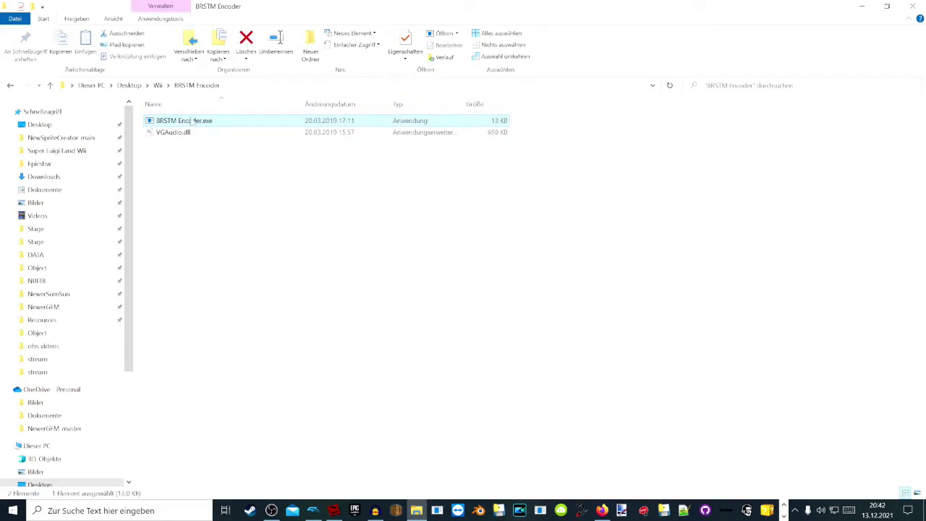
pyautogui.doubleClick(191, 122)
pyautogui.moveTo(106, 69); pyautogui.dragTo(308, 199)
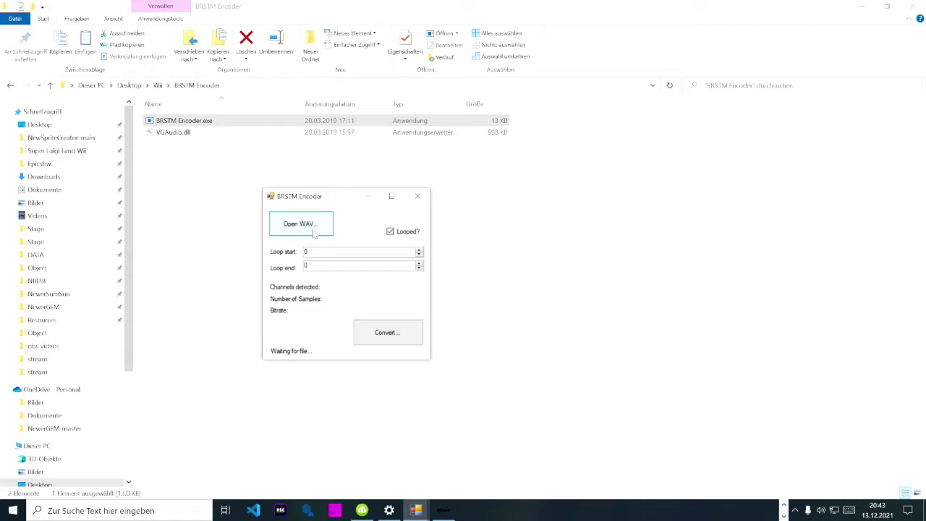
# - Load the WAV file from the Downloads folder into BRSTM Encoder
pyautogui.click(313, 230)
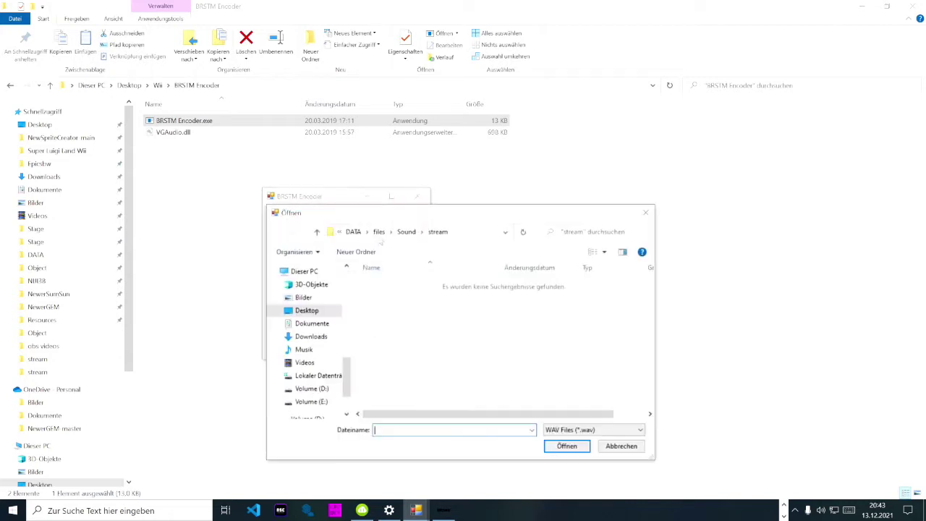
pyautogui.scroll(4, 311, 333)
pyautogui.scroll(-2, 309, 336)
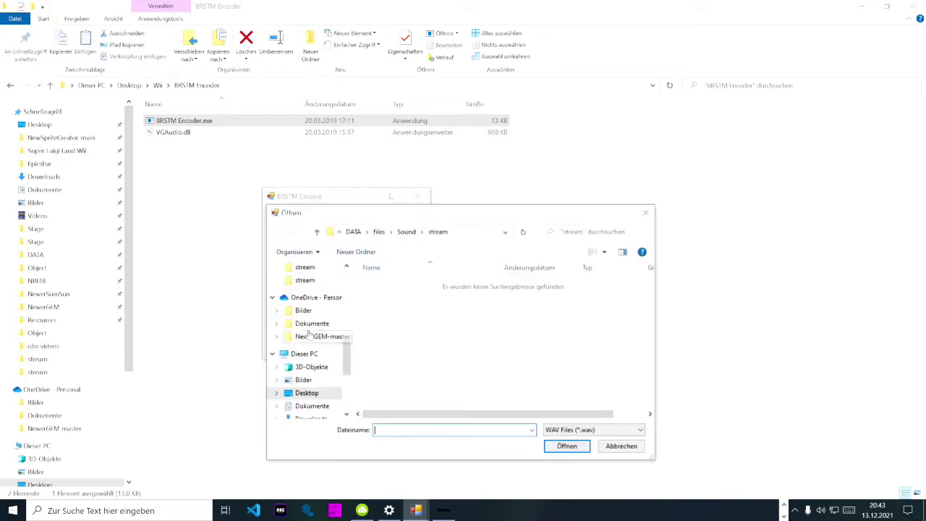
pyautogui.scroll(-2, 300, 381)
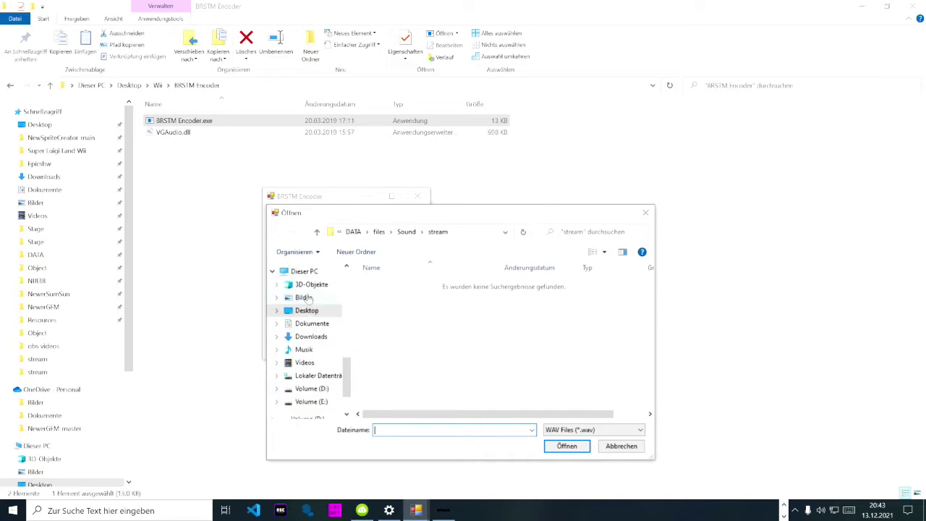
pyautogui.click(302, 336)
pyautogui.doubleClick(396, 299)
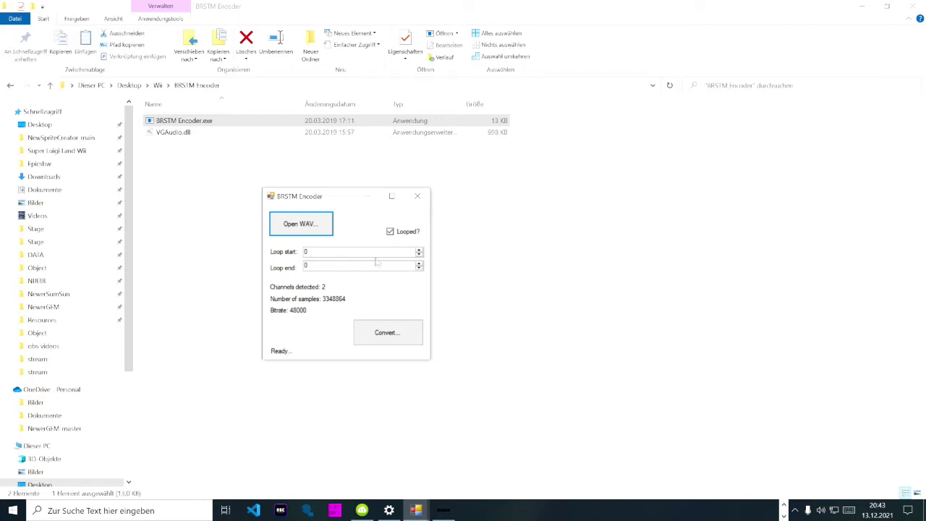
# - Start converting the loaded WAV to BRSTM and browse the save location to Desktop > Wii > Dolphin > Games
pyautogui.click(373, 336)
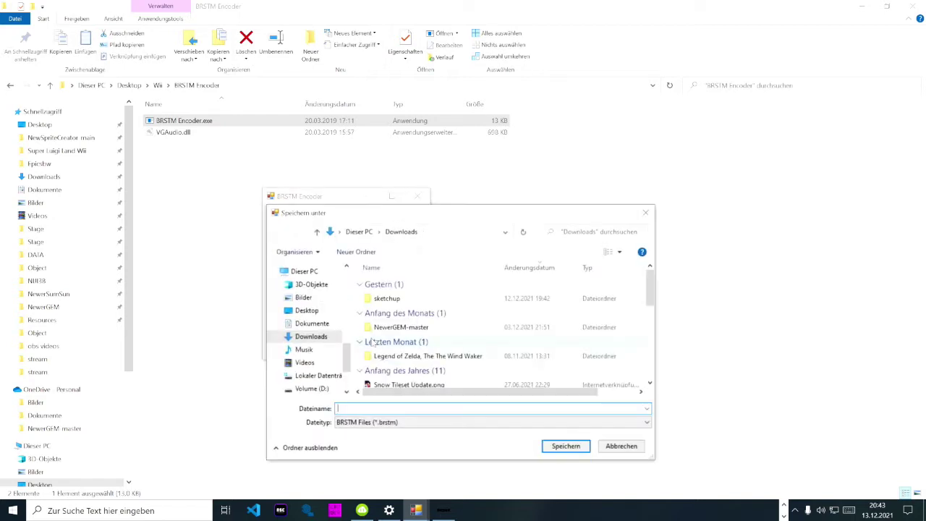
pyautogui.click(359, 231)
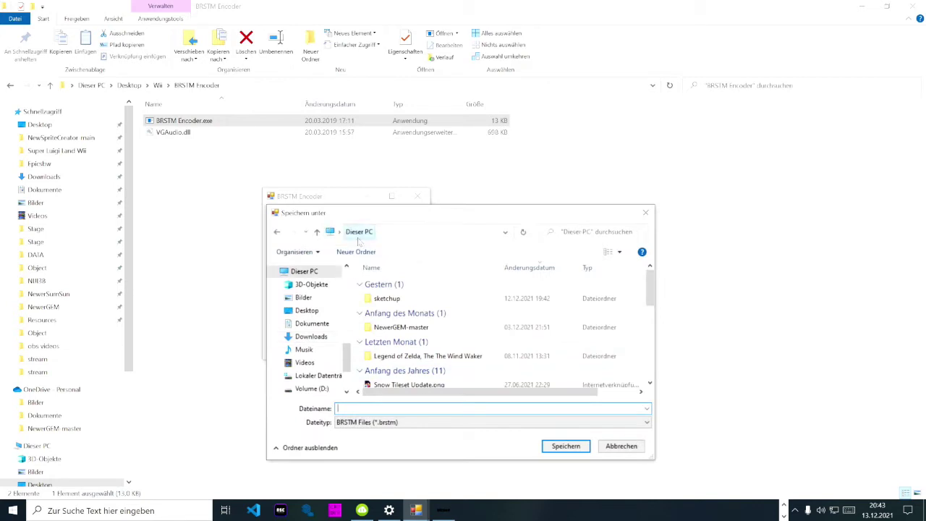
pyautogui.scroll(-2, 390, 334)
pyautogui.scroll(2, 391, 334)
pyautogui.click(308, 310)
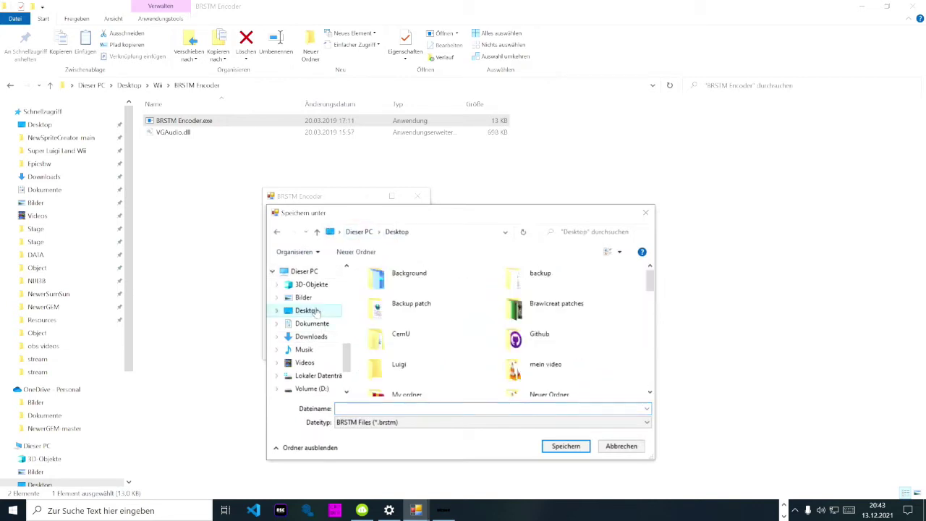
pyautogui.scroll(-3, 425, 345)
pyautogui.scroll(-8, 422, 346)
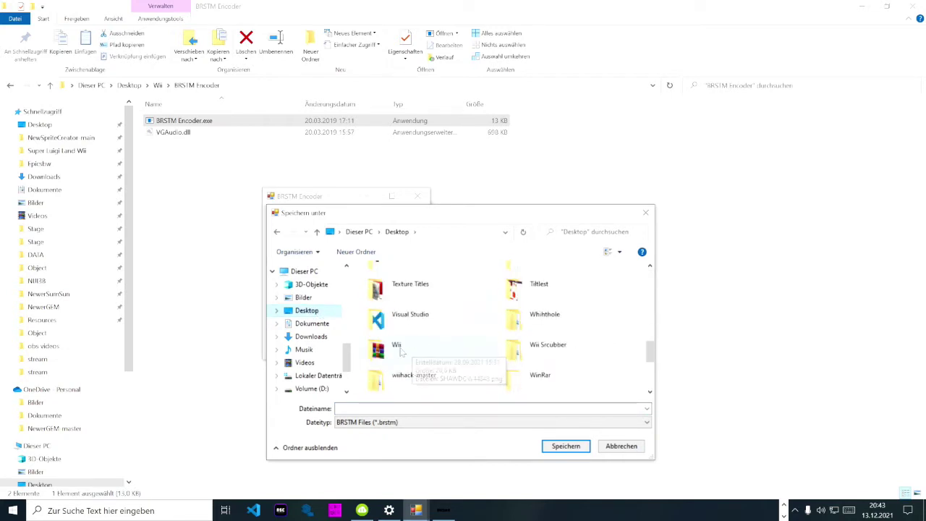
pyautogui.doubleClick(398, 346)
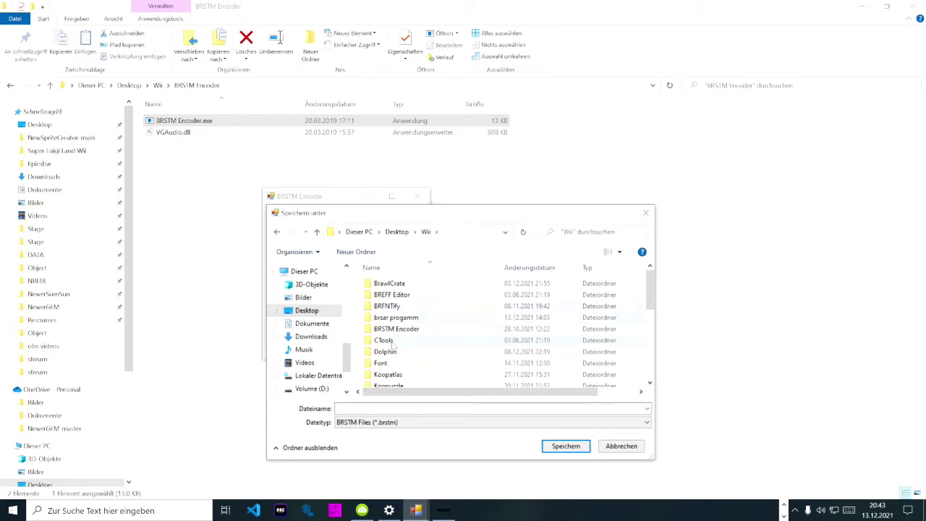
pyautogui.doubleClick(390, 352)
pyautogui.doubleClick(391, 284)
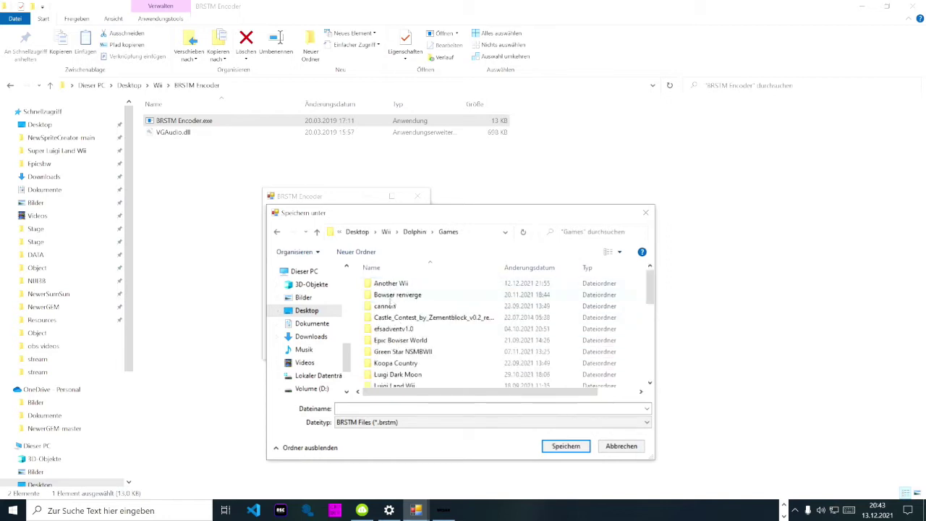
# - Browse the save location on to Neuer Ordner (5) > DATA > files > Sound and activate the file name for entry
pyautogui.scroll(-6, 398, 340)
pyautogui.click(403, 280)
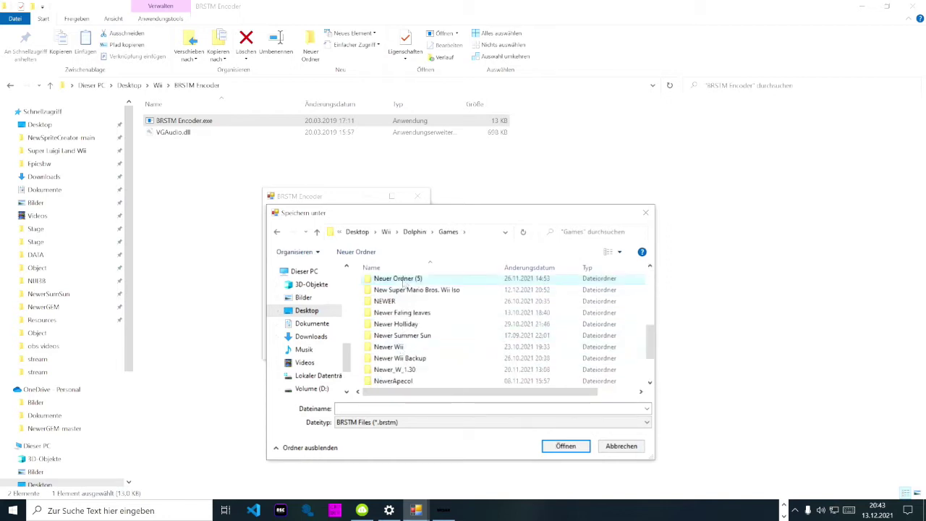
pyautogui.doubleClick(403, 282)
pyautogui.doubleClick(401, 283)
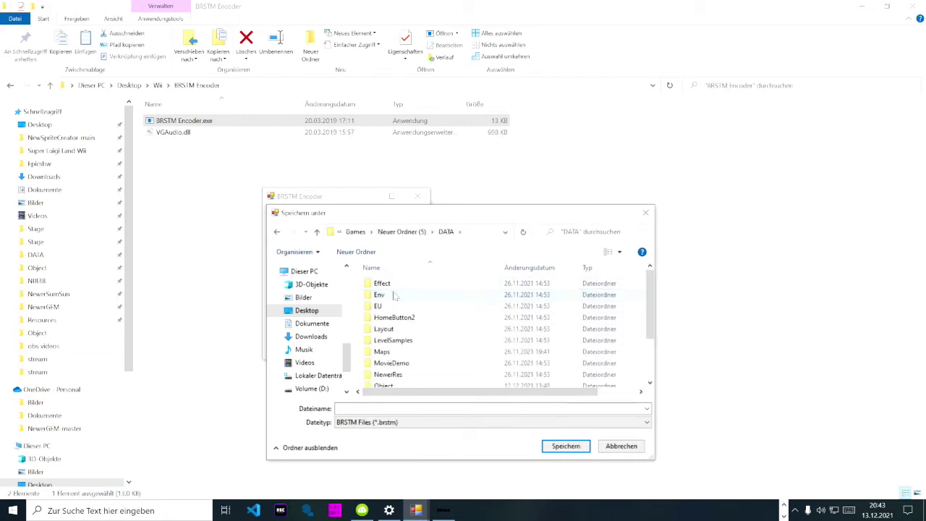
pyautogui.scroll(-2, 394, 295)
pyautogui.doubleClick(386, 359)
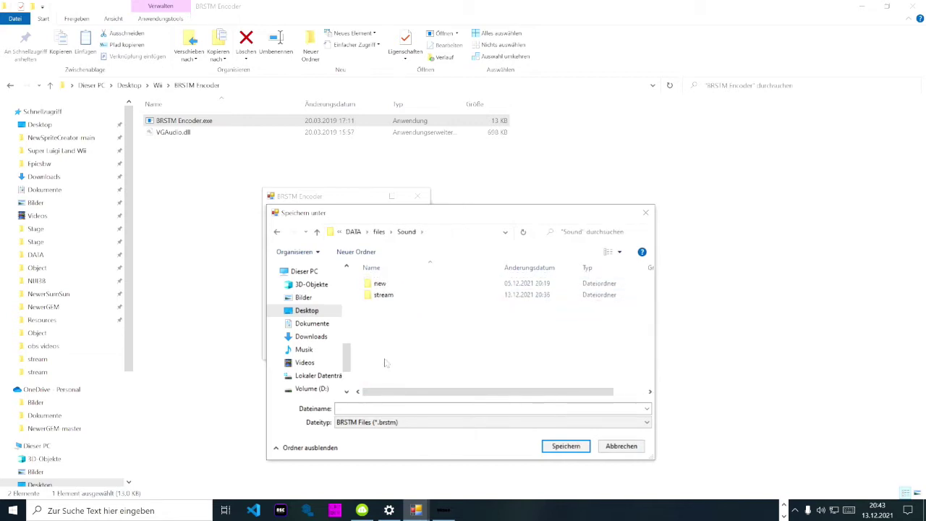
pyautogui.click(338, 408)
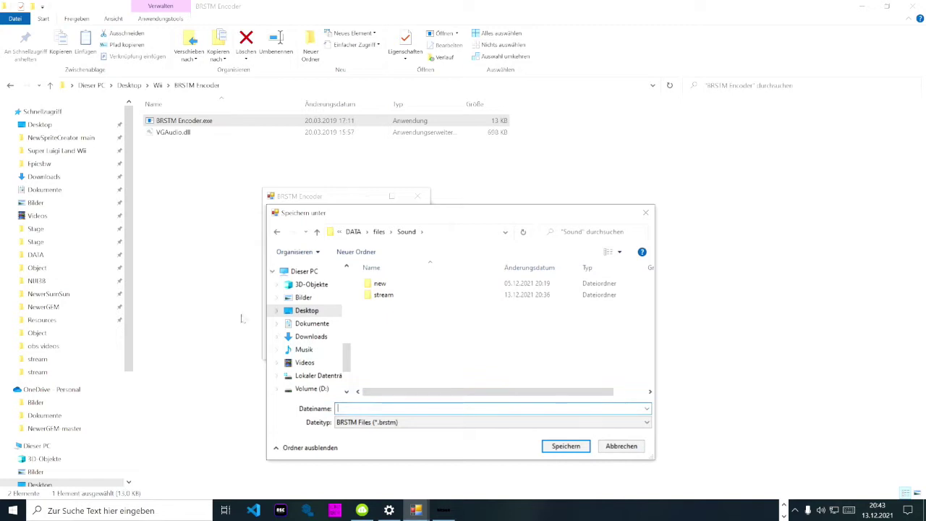
# - In File Explorer, open the stream folder of Neuer Ordner (5) and find the STRM_BGM files
pyautogui.click(53, 334)
pyautogui.click(44, 371)
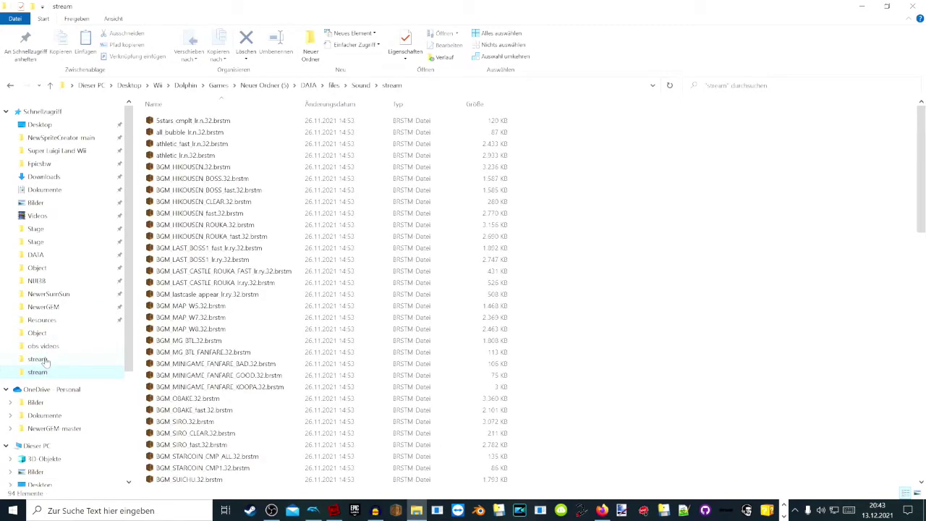
pyautogui.click(58, 358)
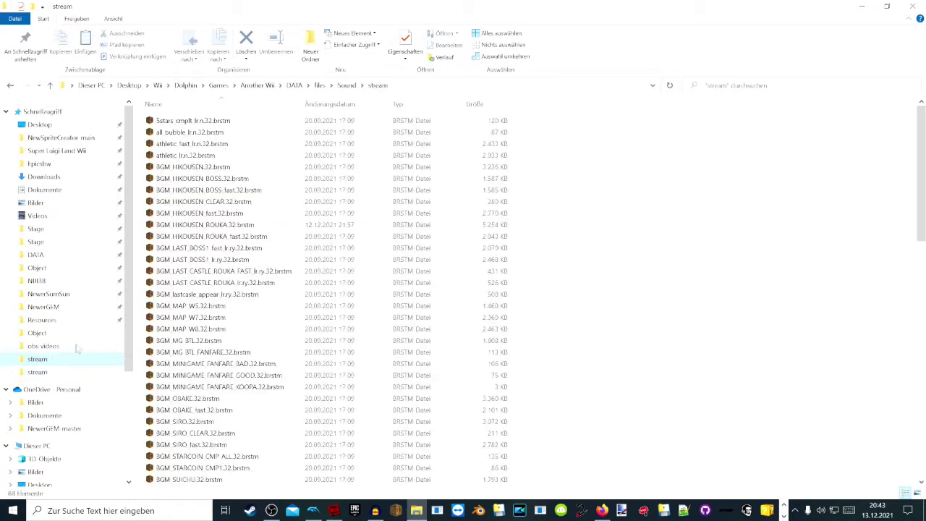
pyautogui.click(38, 372)
pyautogui.scroll(-20, 215, 398)
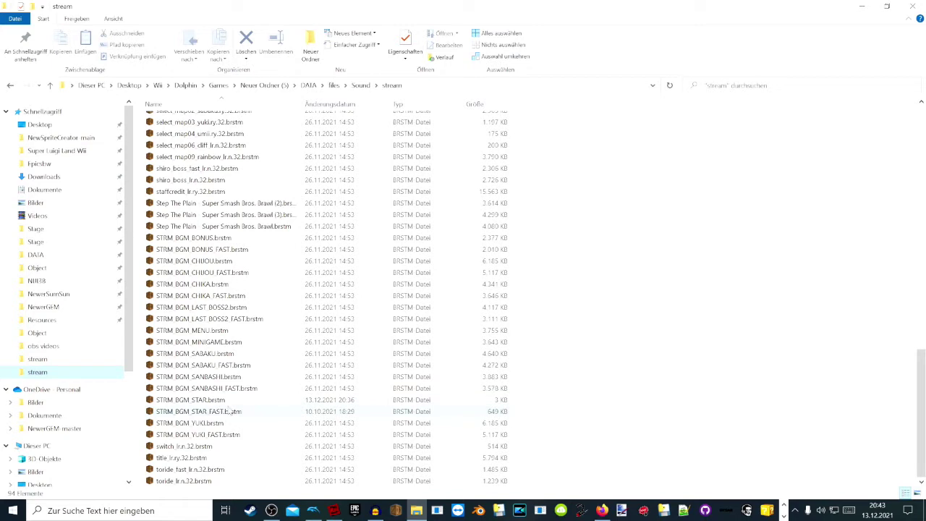
# - Copy the name STRM_BGM_STAR from the STRM_BGM_STAR.brstm file without renaming it
pyautogui.click(214, 402)
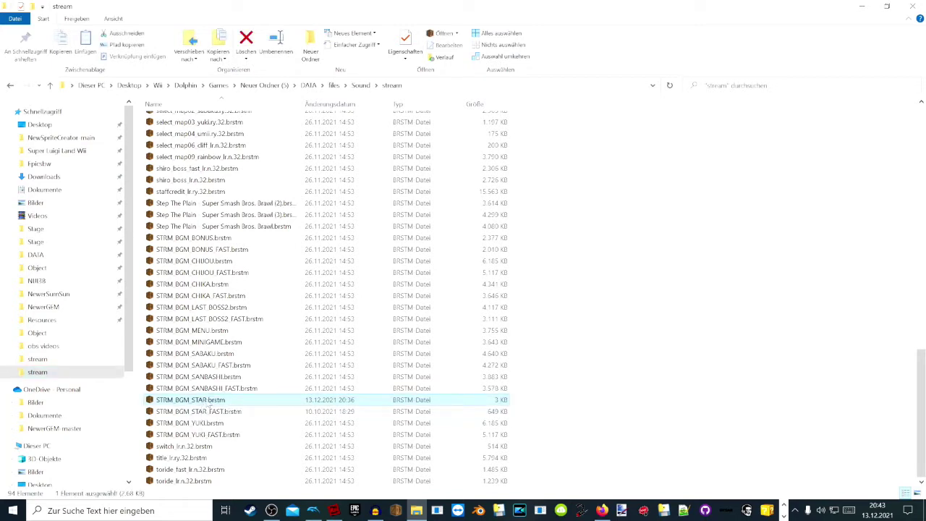
pyautogui.press('F2')
pyautogui.rightClick(184, 399)
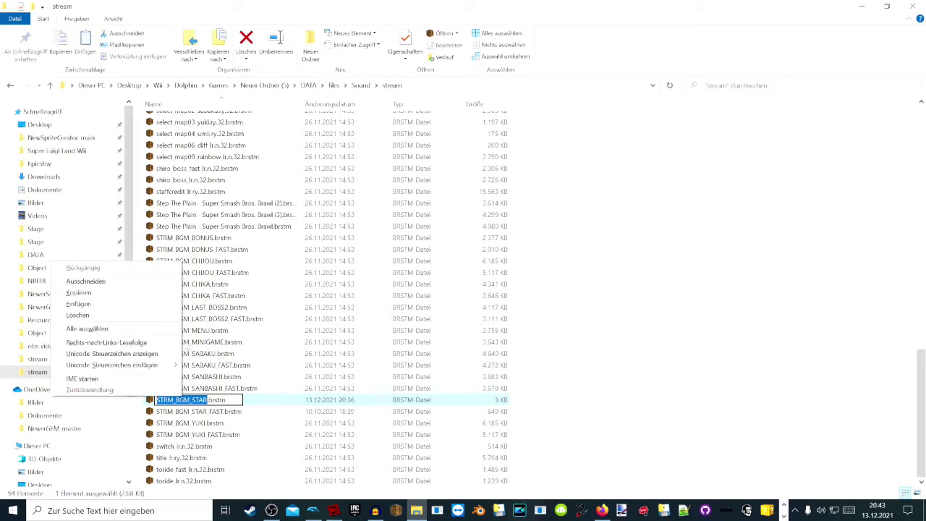
pyautogui.click(86, 293)
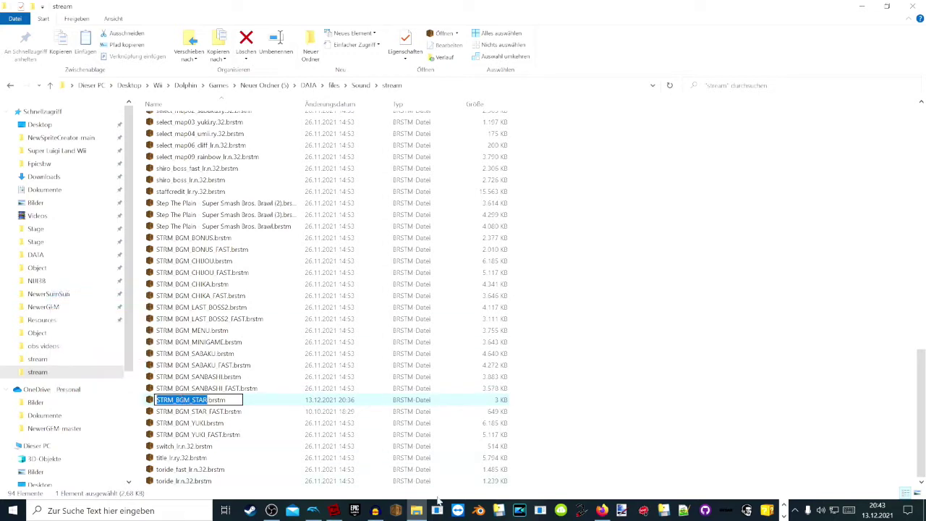
# - Switch to BRSTM Encoder and close the already finished encoder window with loop end 2040
pyautogui.click(782, 515)
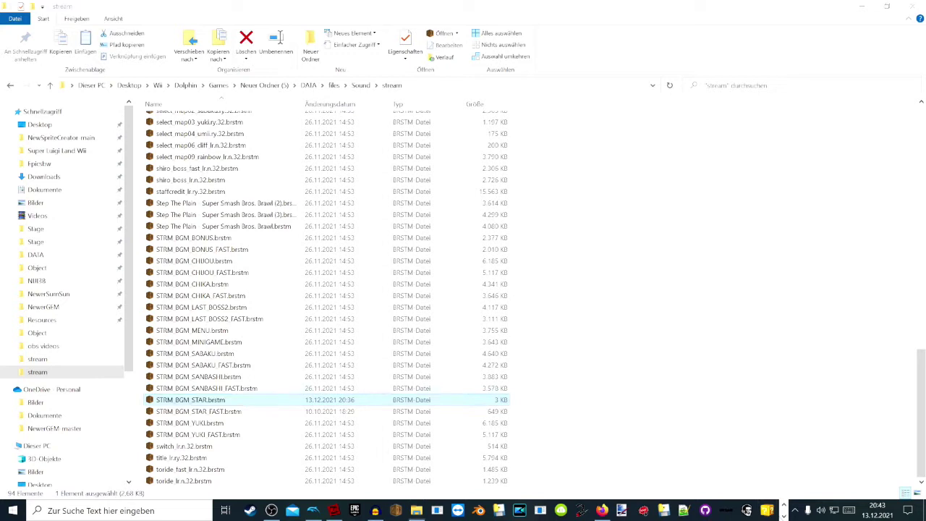
pyautogui.moveTo(405, 504)
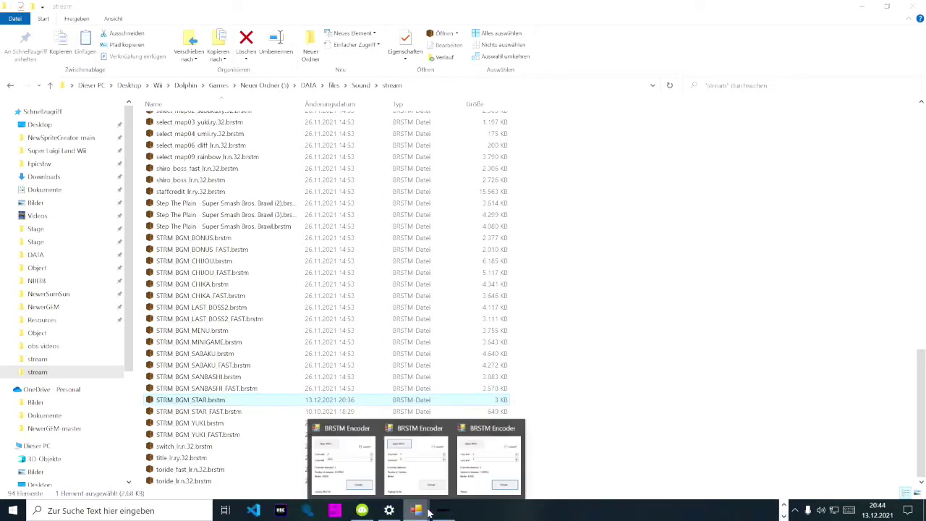
pyautogui.click(342, 477)
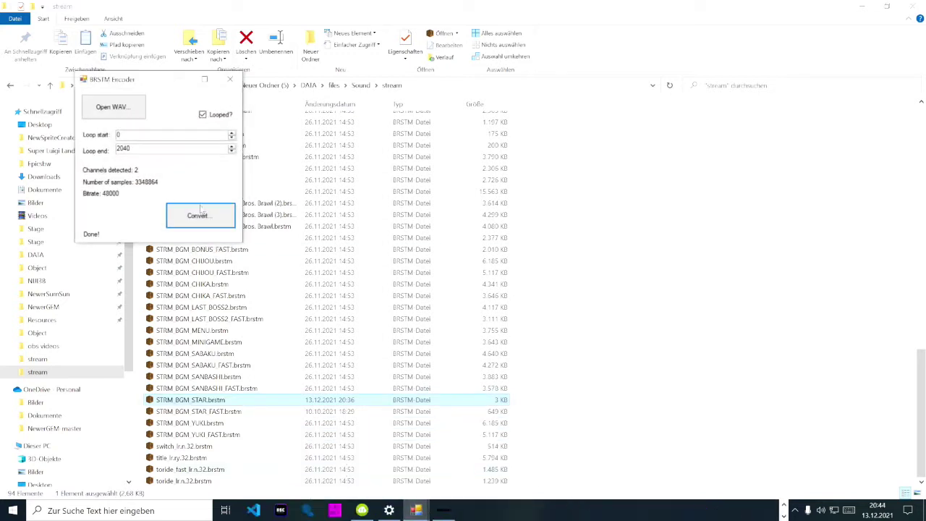
pyautogui.click(230, 79)
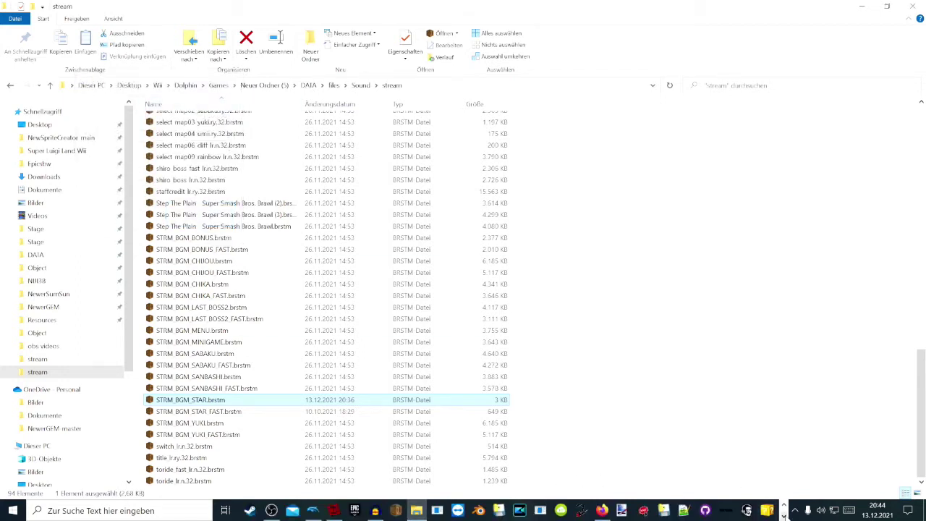
# - Save the converted BRSTM in the Sound folder under the copied name STRM_BGM_STAR and close the encoder window
pyautogui.moveTo(413, 509)
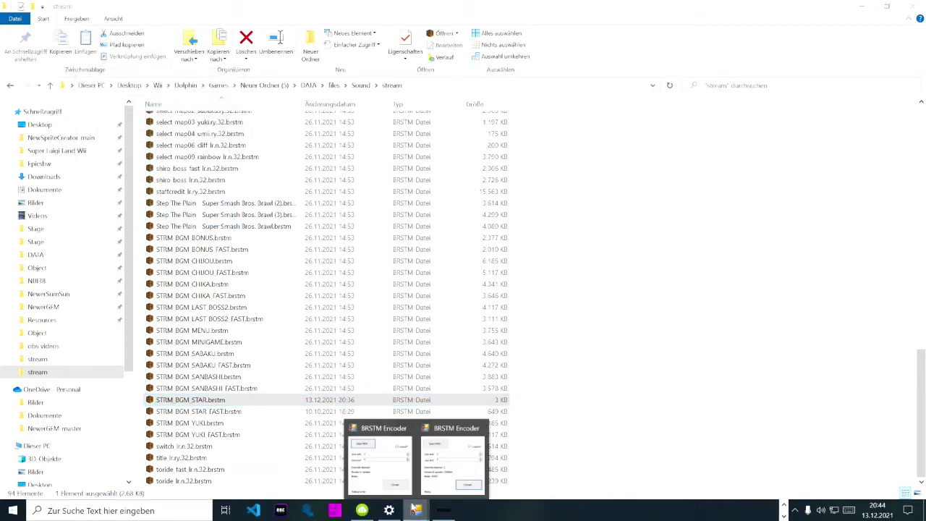
pyautogui.click(408, 429)
pyautogui.click(415, 493)
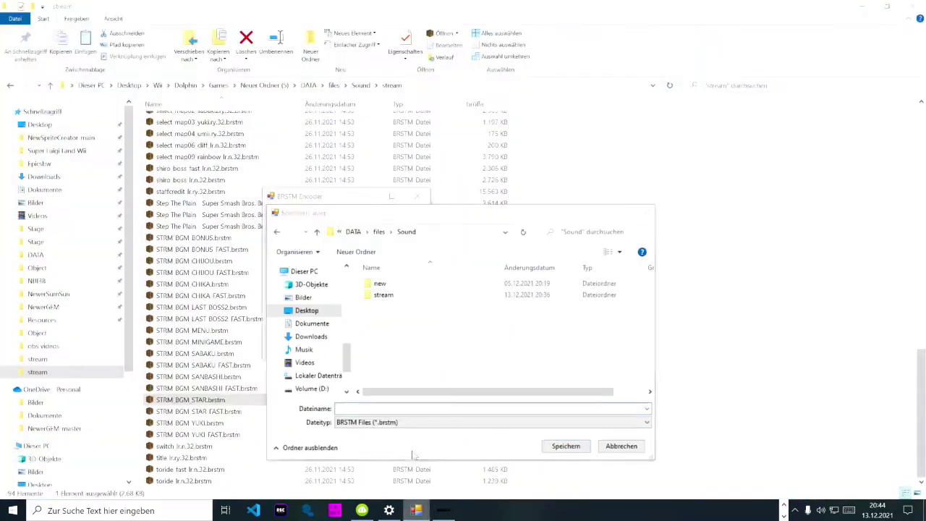
pyautogui.rightClick(369, 407)
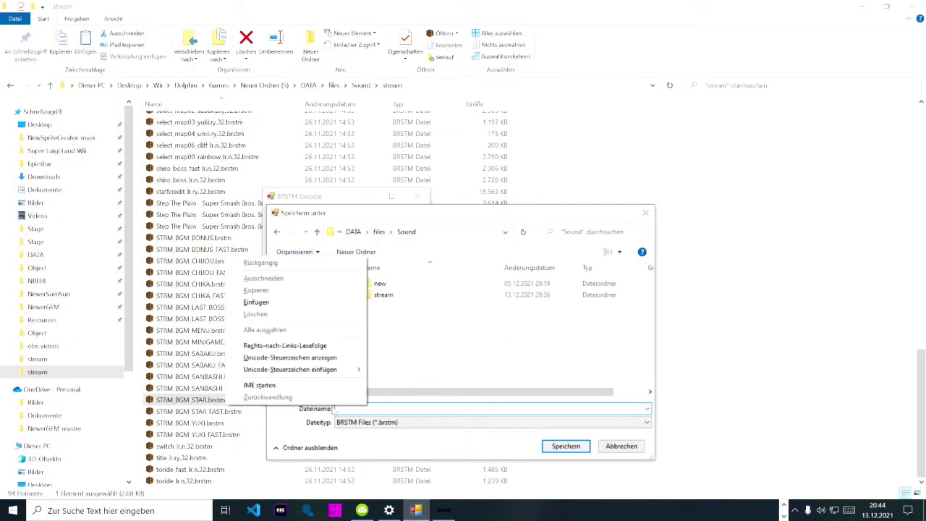
pyautogui.click(257, 302)
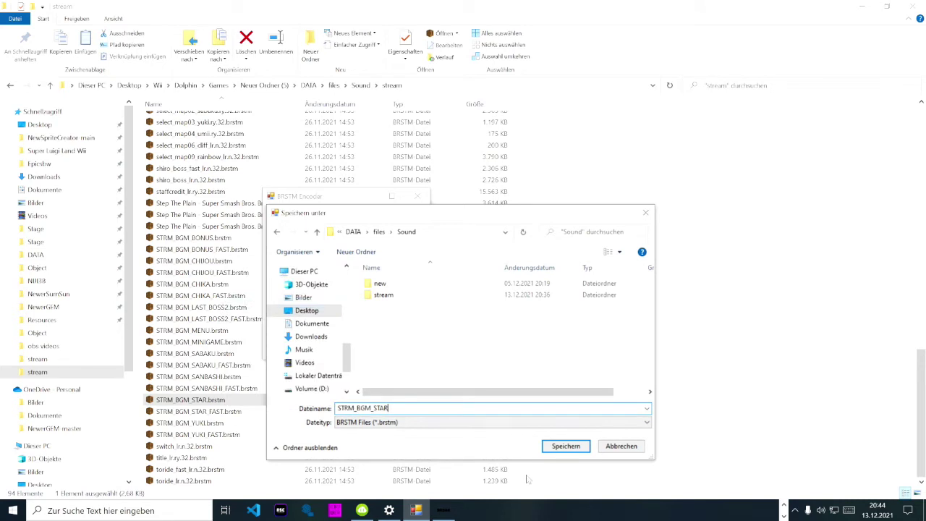
pyautogui.click(550, 447)
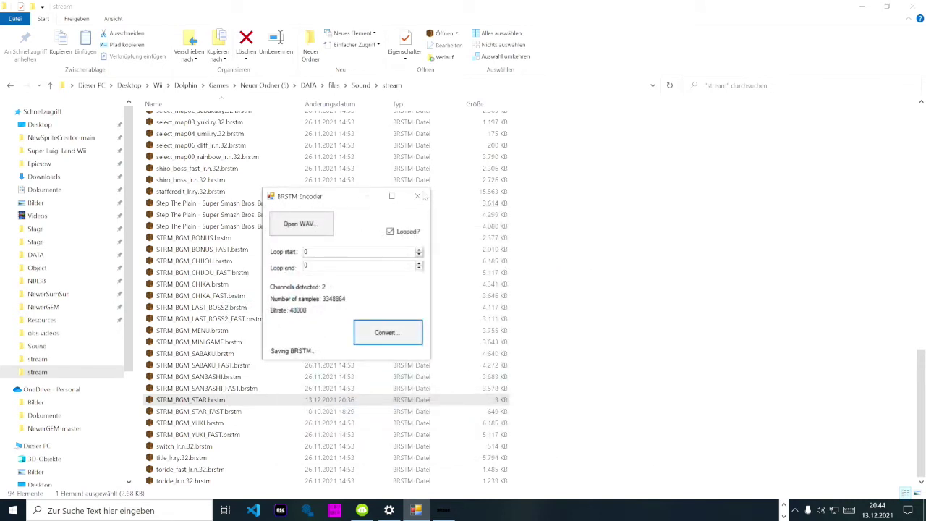
pyautogui.click(416, 195)
# - In File Explorer, go to the brsar progamm folder inside Wii and launch BRSARFilePatcher.exe
pyautogui.click(363, 89)
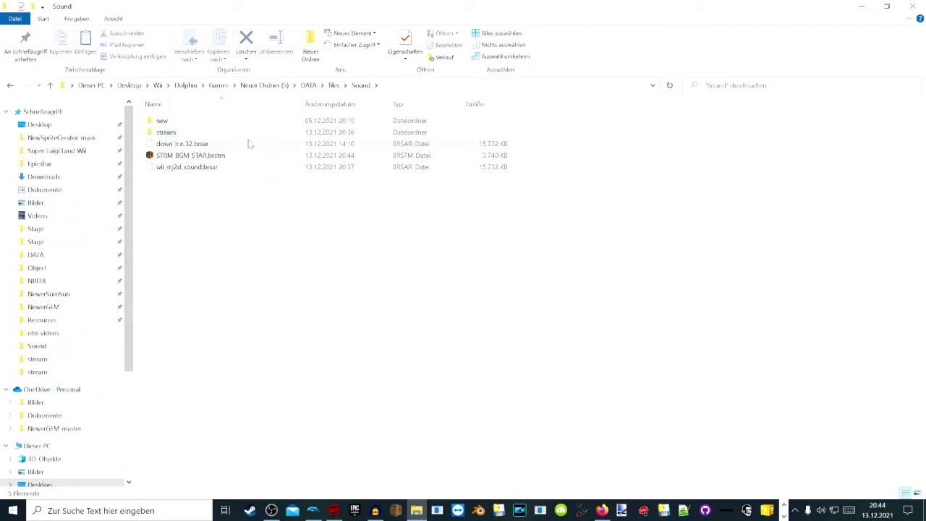
pyautogui.click(159, 86)
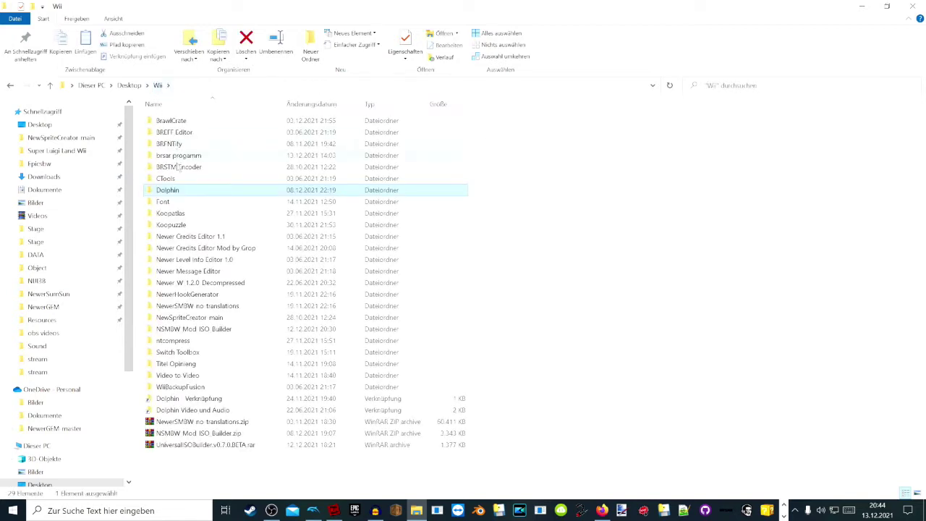
pyautogui.doubleClick(171, 158)
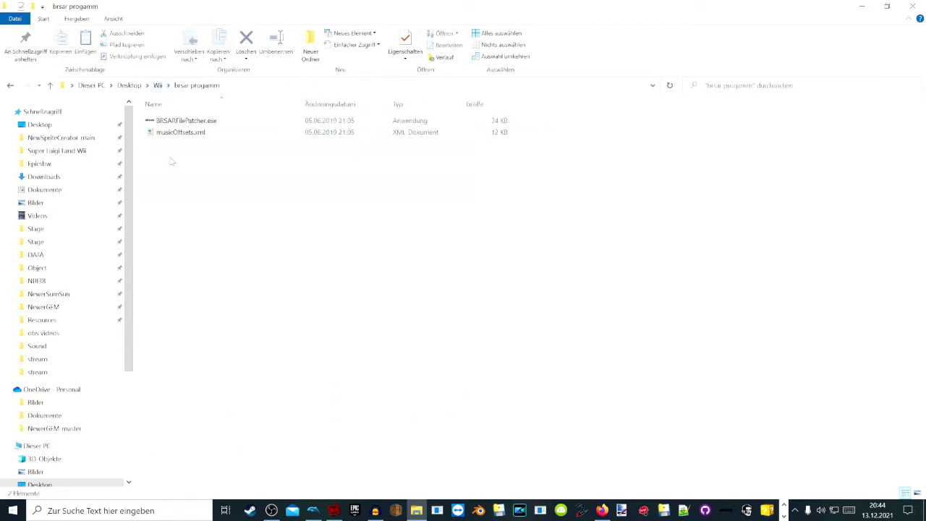
pyautogui.doubleClick(174, 122)
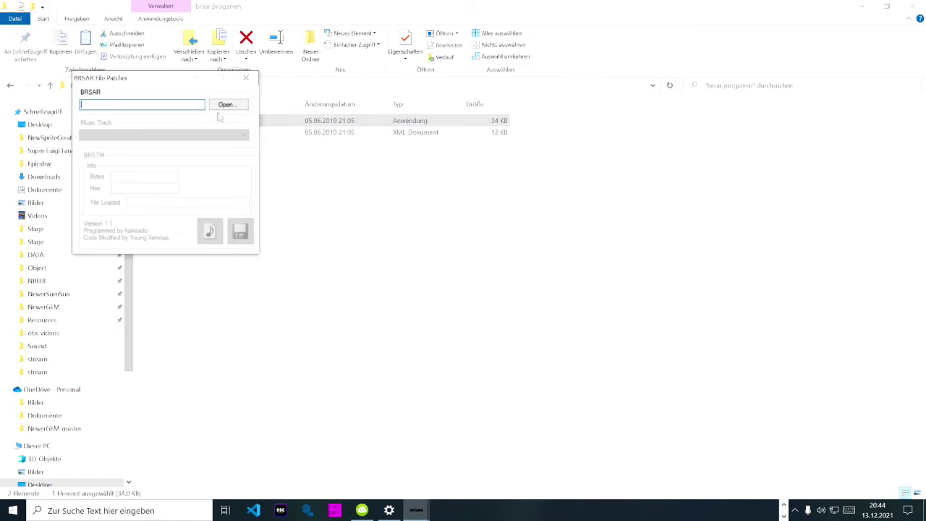
# - Load wii_mj2d_sound.brsar from the game's Sound folder into BRSAR File Patcher
pyautogui.click(225, 105)
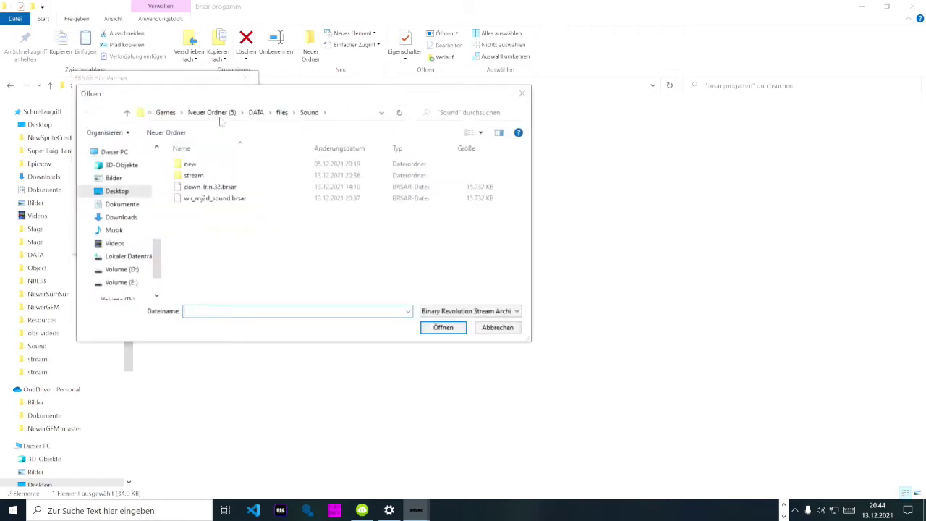
pyautogui.click(213, 189)
pyautogui.click(215, 198)
pyautogui.doubleClick(226, 200)
# - Select the Starman (STRM_BGM_STAR) music track and load the new STRM_BGM_STAR.brstm for it
pyautogui.click(166, 136)
pyautogui.scroll(-1, 165, 147)
pyautogui.scroll(-10, 165, 147)
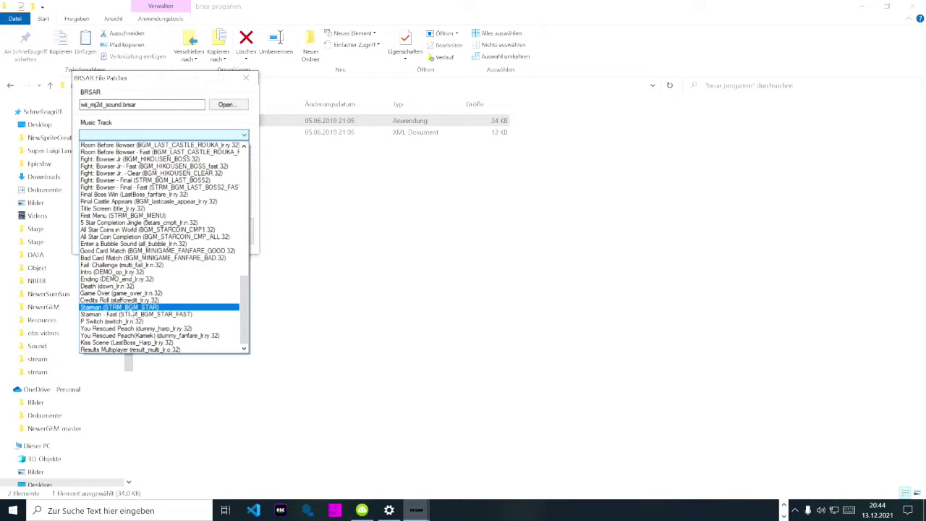
pyautogui.click(129, 307)
pyautogui.click(206, 240)
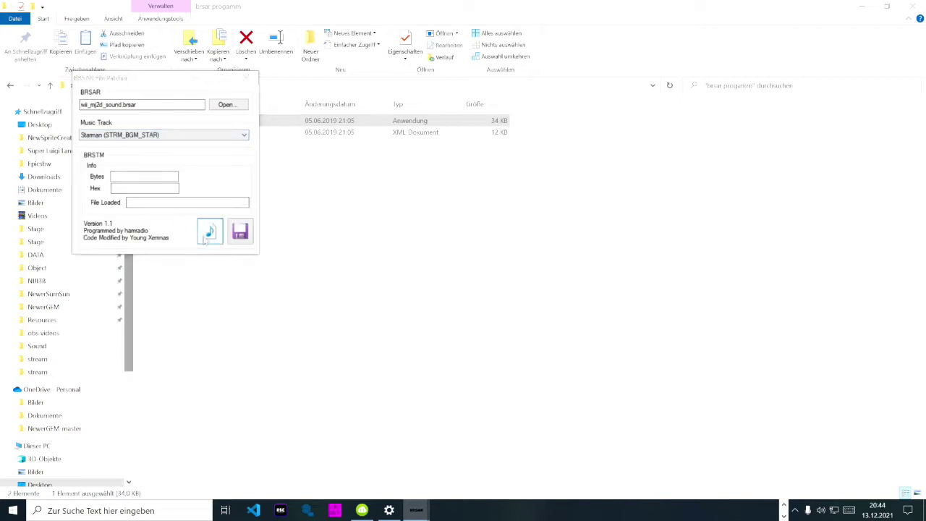
pyautogui.doubleClick(206, 186)
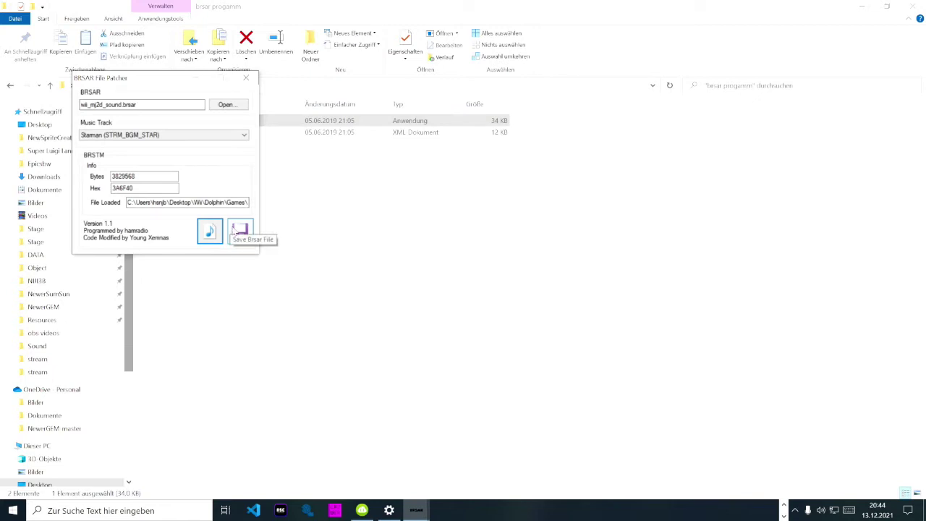
# - Start saving the patched BRSAR, accept modifying its data, and move the save dialog clear of the patcher window
pyautogui.click(239, 230)
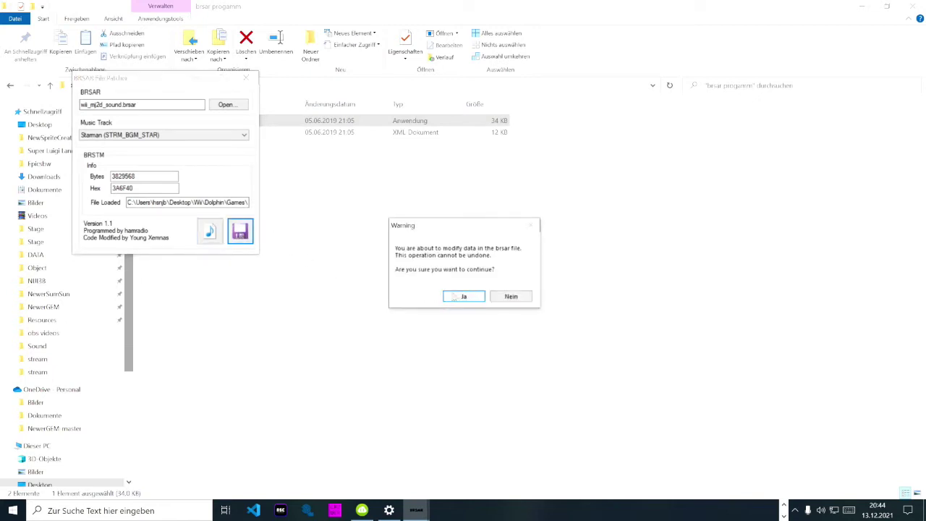
pyautogui.click(454, 296)
pyautogui.click(447, 287)
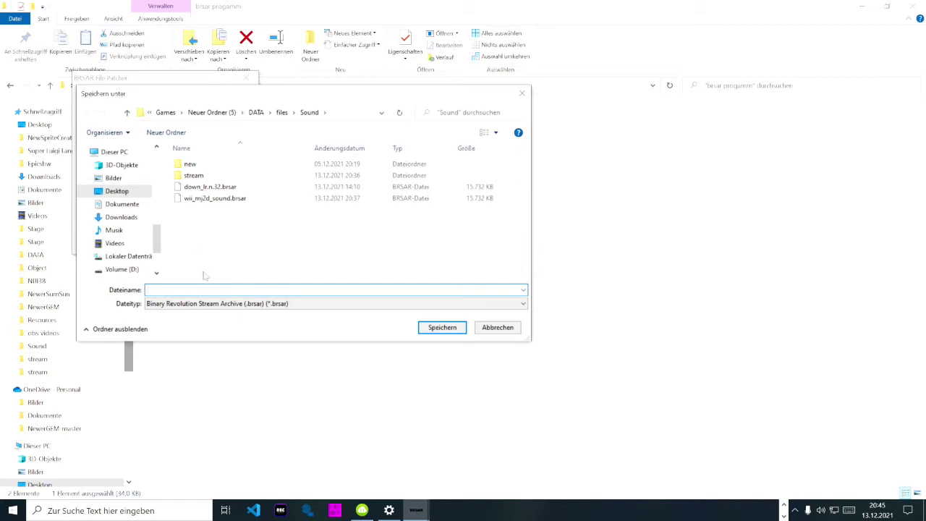
pyautogui.moveTo(229, 94); pyautogui.dragTo(346, 173)
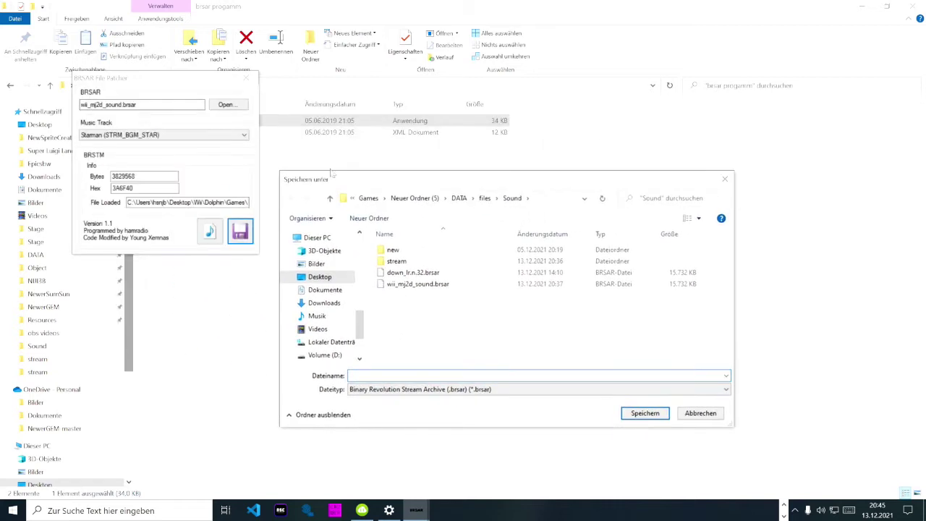
# - In File Explorer, navigate from Wii to Dolphin > Games > Neuer Ordner (5) > DATA > files > Sound
pyautogui.click(235, 287)
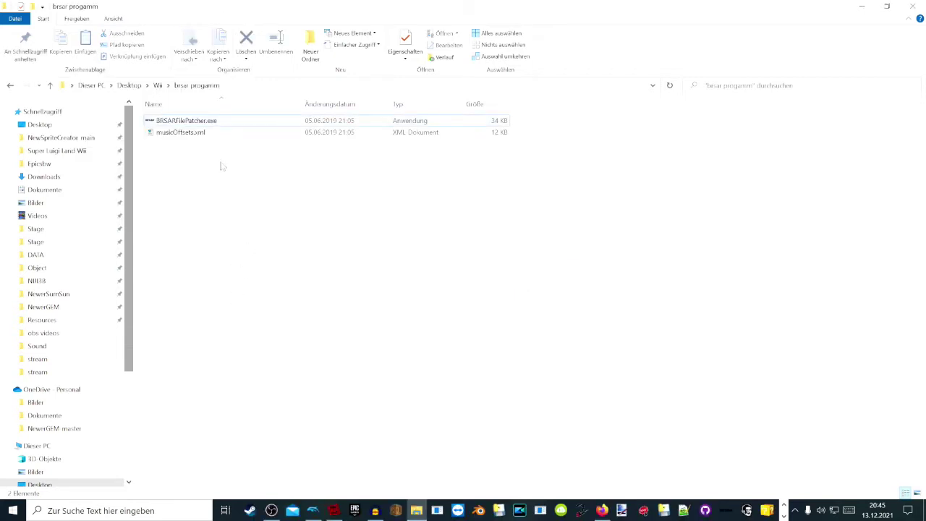
pyautogui.click(157, 85)
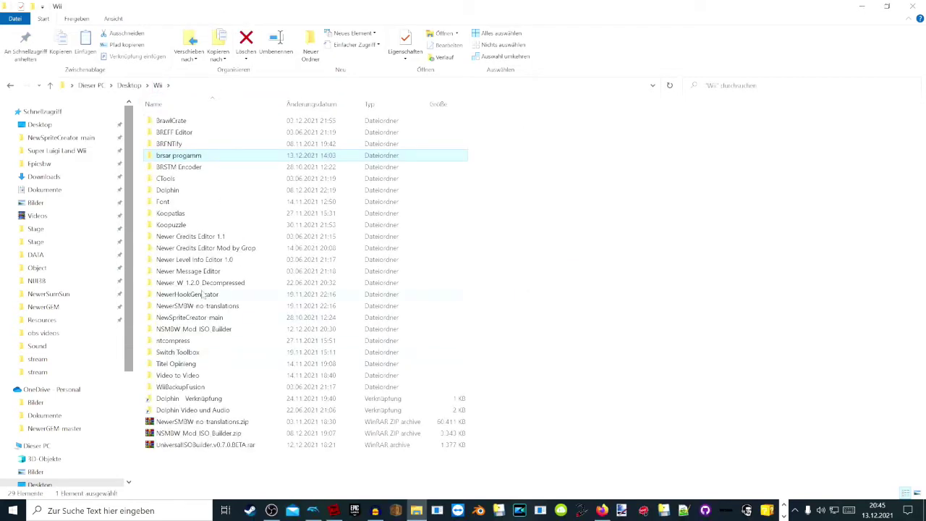
pyautogui.doubleClick(166, 190)
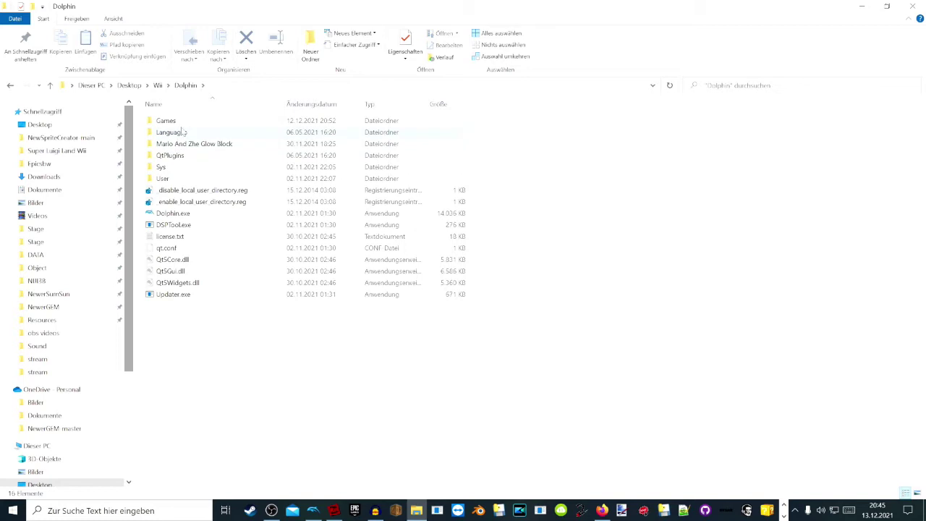
pyautogui.doubleClick(173, 121)
pyautogui.scroll(-2, 206, 265)
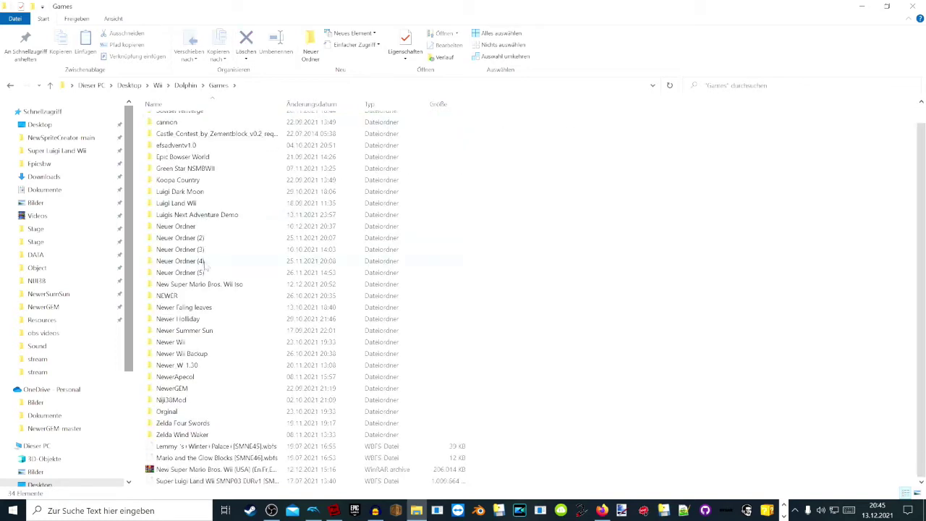
pyautogui.click(186, 391)
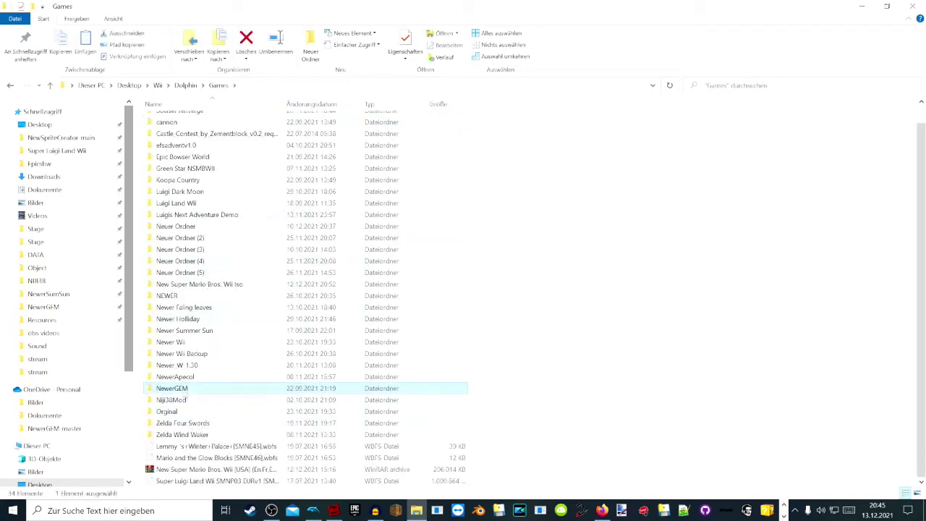
pyautogui.doubleClick(180, 275)
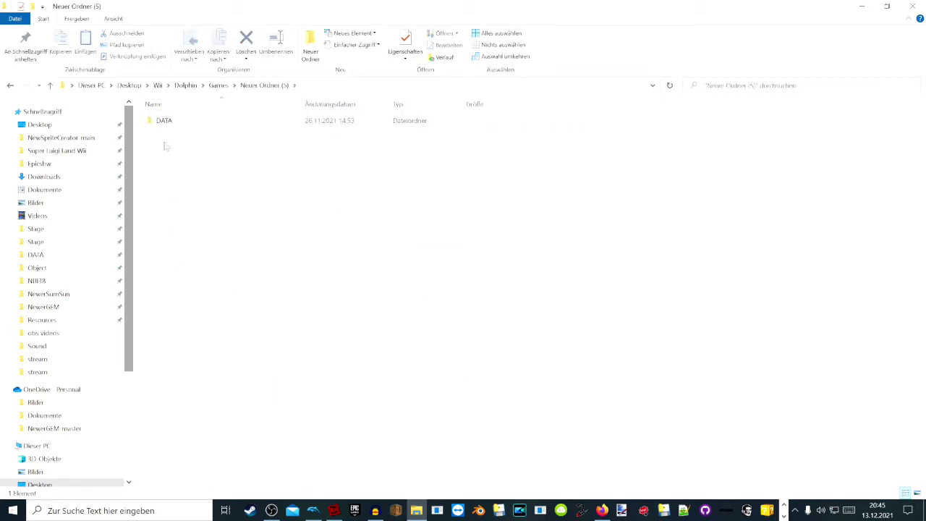
pyautogui.doubleClick(165, 122)
pyautogui.doubleClick(163, 143)
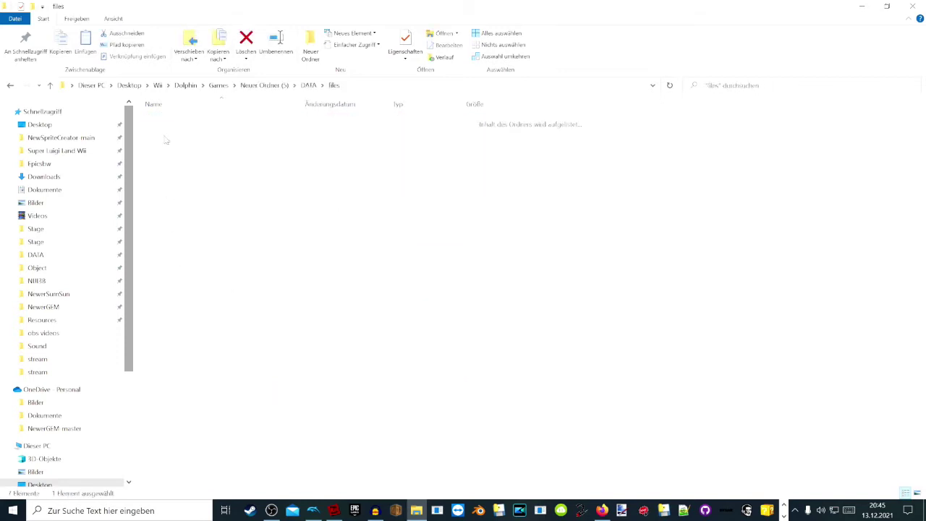
pyautogui.doubleClick(174, 259)
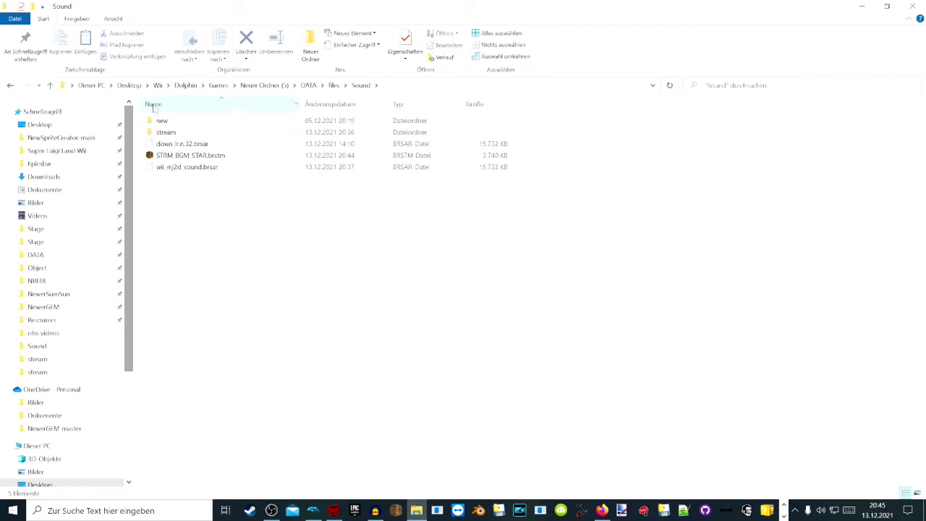
# - Copy the name STRM_BGM_STAR from the new BRSTM file in the Sound folder without renaming it
pyautogui.click(198, 156)
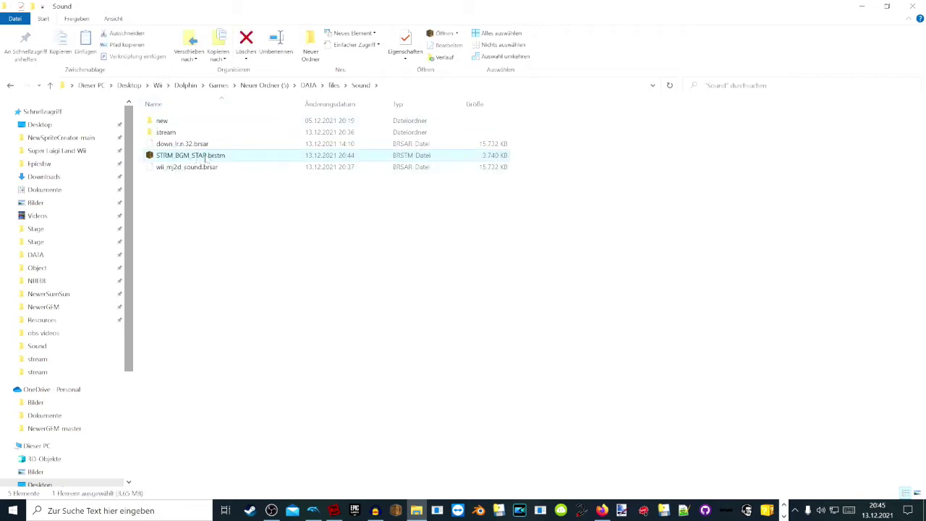
pyautogui.click(206, 158)
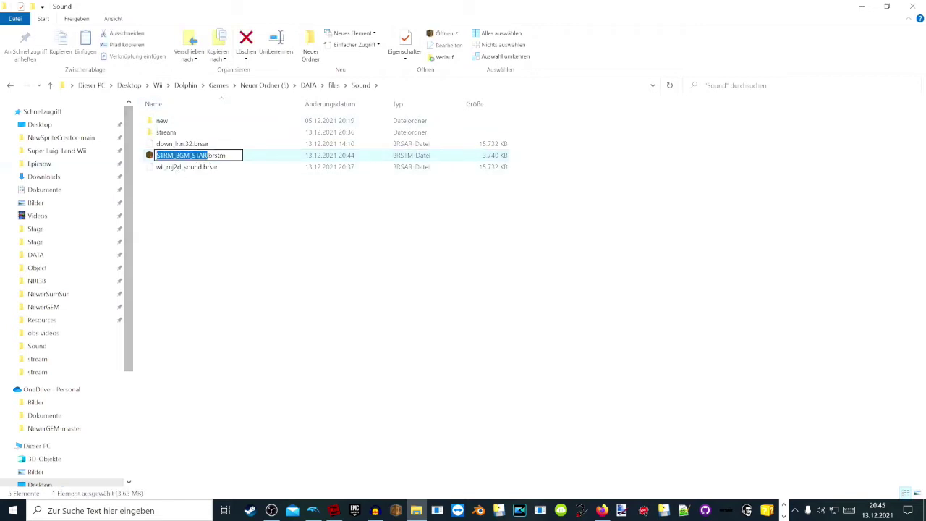
pyautogui.rightClick(165, 157)
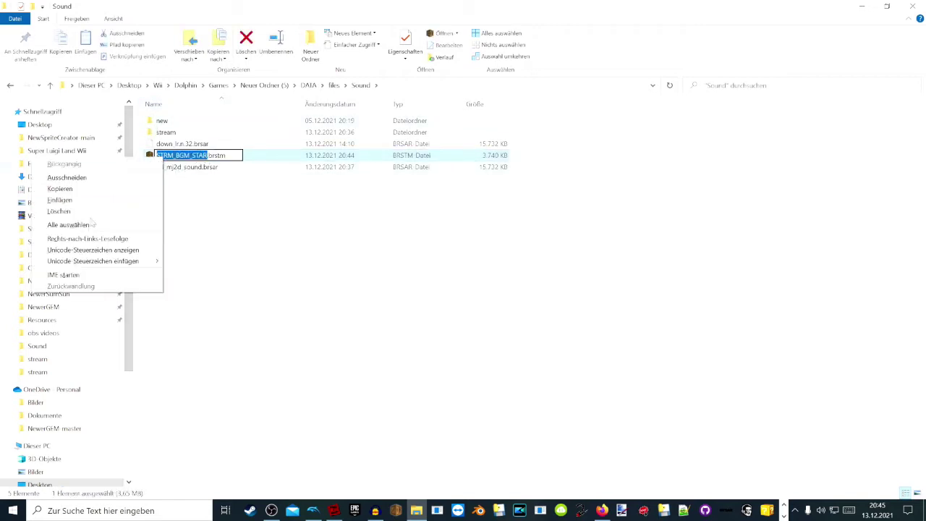
pyautogui.click(70, 189)
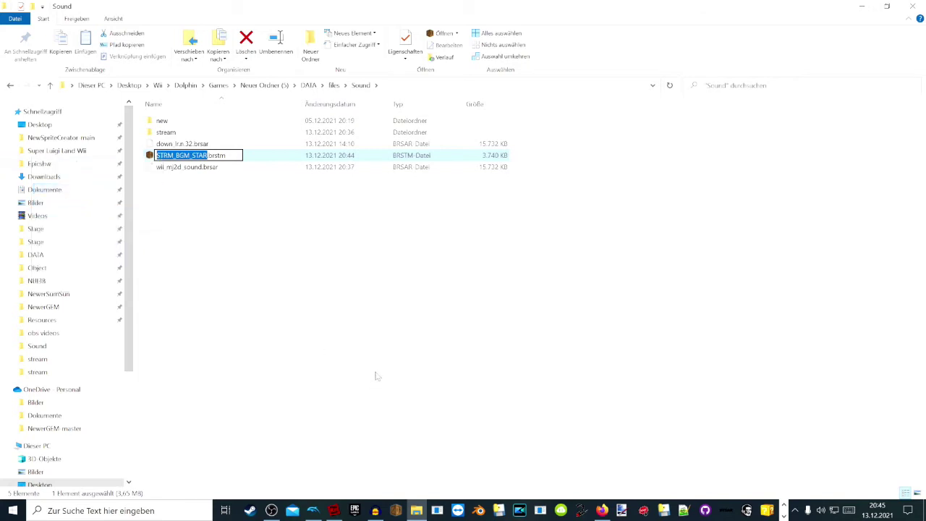
# - Switch back to the patcher's save dialog, paste STRM_BGM_STAR as the file name, and save the BRSAR in the Sound folder
pyautogui.click(783, 514)
pyautogui.moveTo(418, 510)
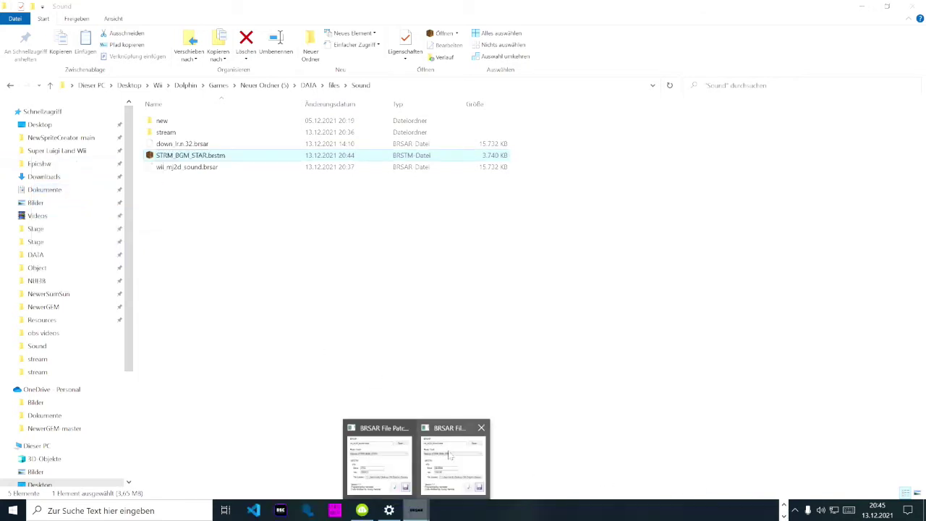
pyautogui.click(448, 454)
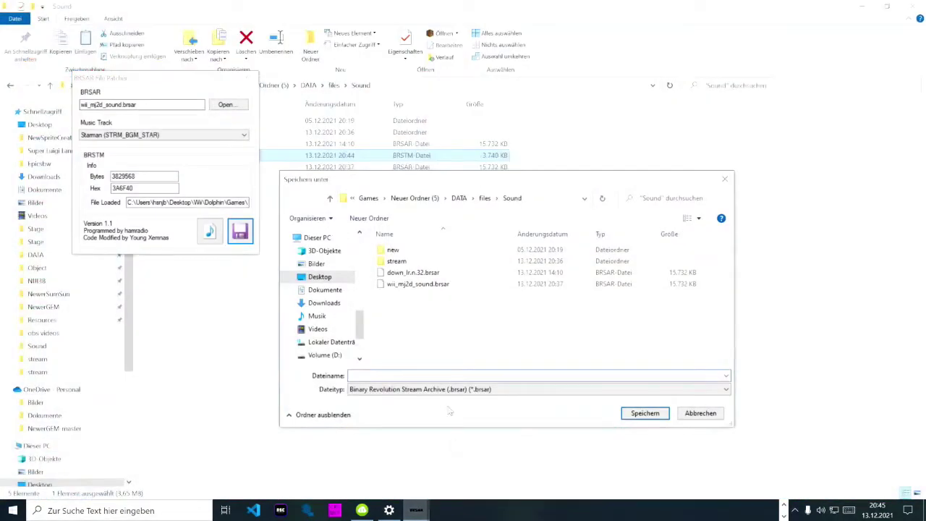
pyautogui.rightClick(404, 376)
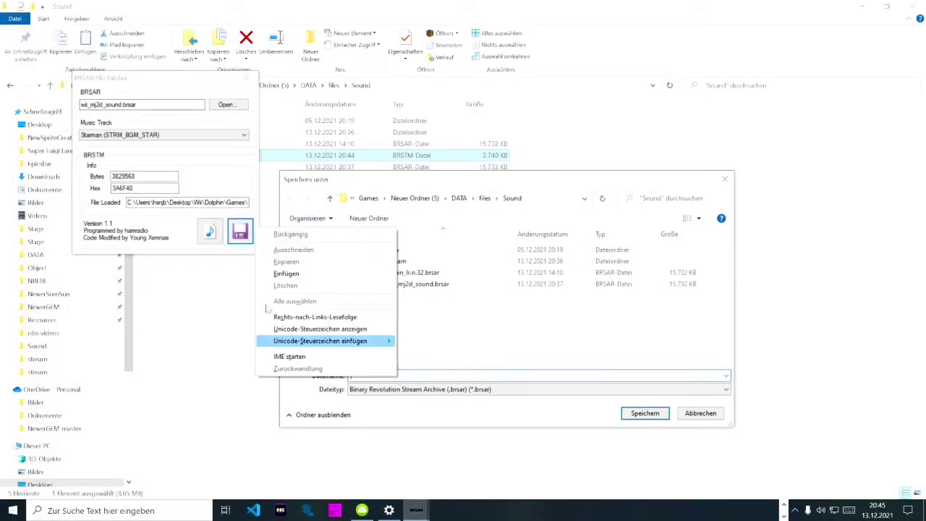
pyautogui.click(282, 275)
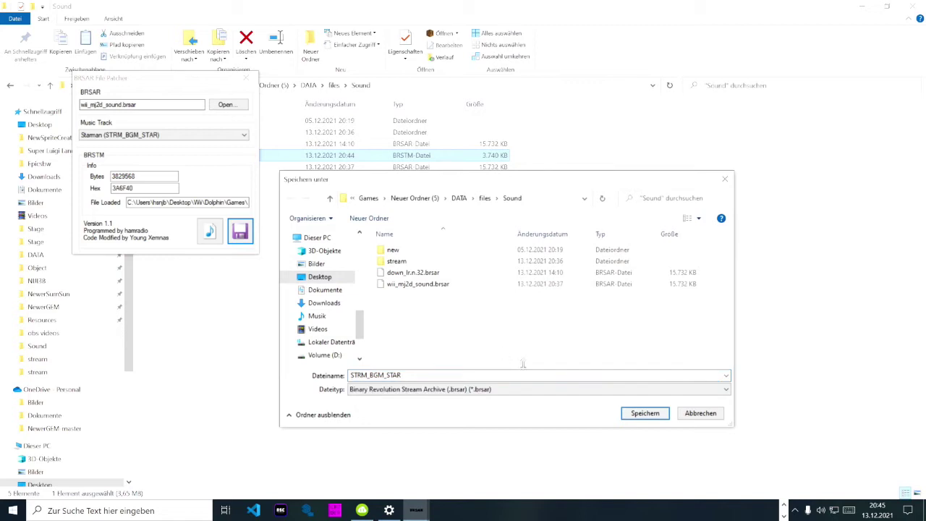
pyautogui.click(625, 417)
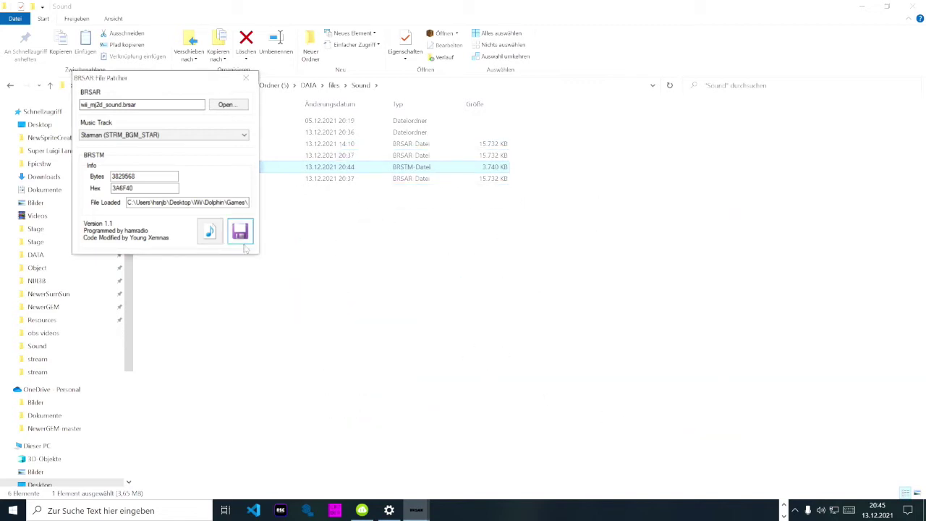
pyautogui.click(239, 233)
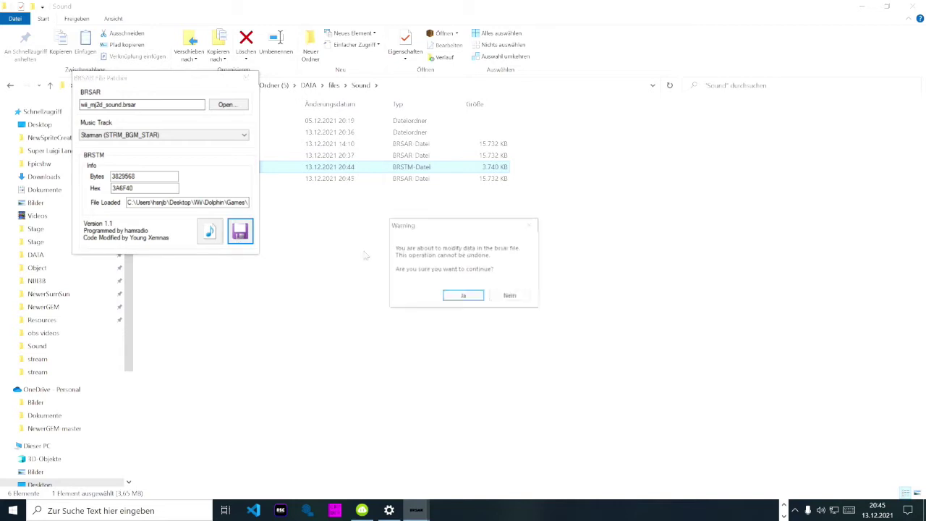
pyautogui.click(496, 298)
pyautogui.click(194, 79)
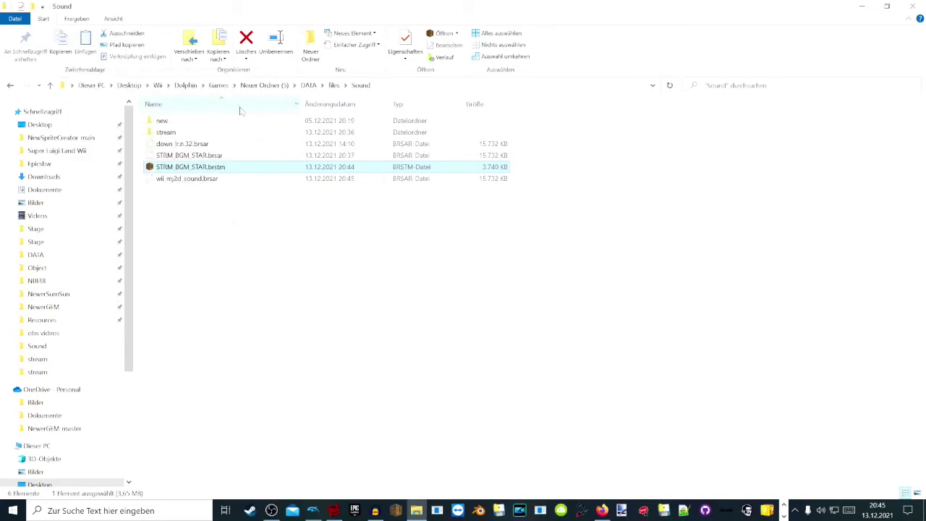
# - Move STRM_BGM_STAR.brstm from the Sound folder into its stream subfolder, replacing the existing file
pyautogui.click(237, 202)
pyautogui.click(191, 167)
pyautogui.moveTo(206, 170); pyautogui.dragTo(176, 135)
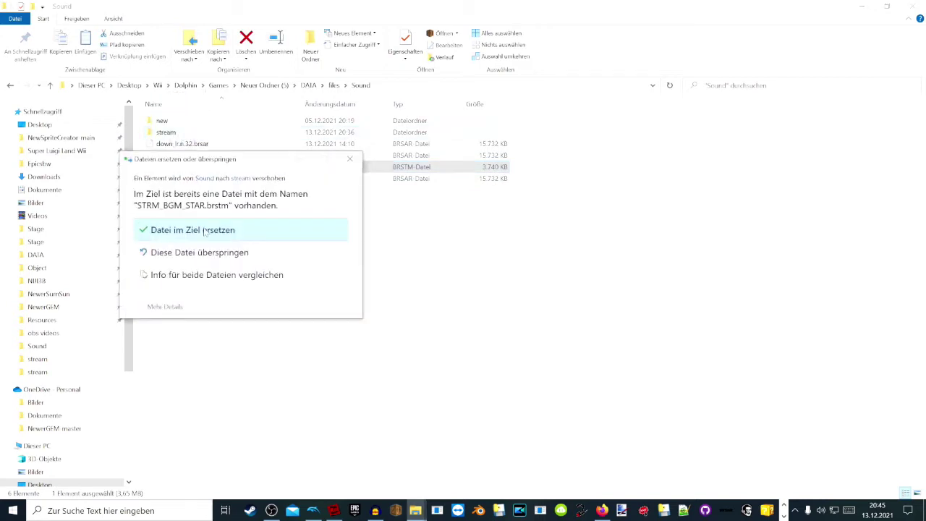
pyautogui.click(207, 232)
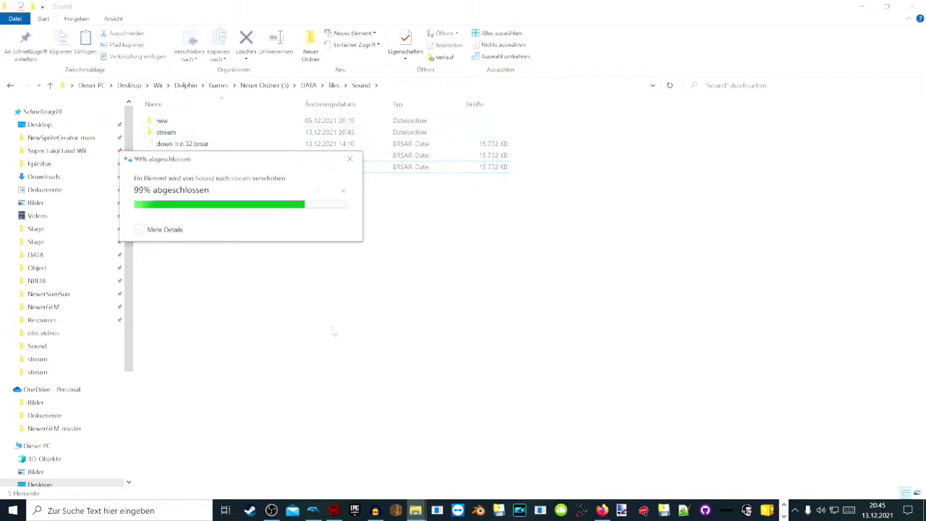
# - Switch to Dolphin and show the running Newer Super Mario Bros. Wii game in full screen
pyautogui.click(318, 511)
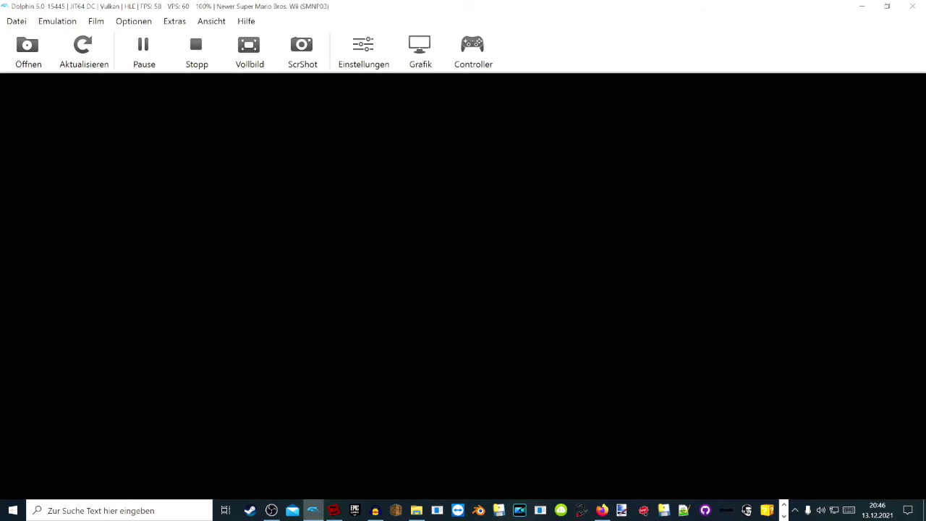
pyautogui.click(259, 69)
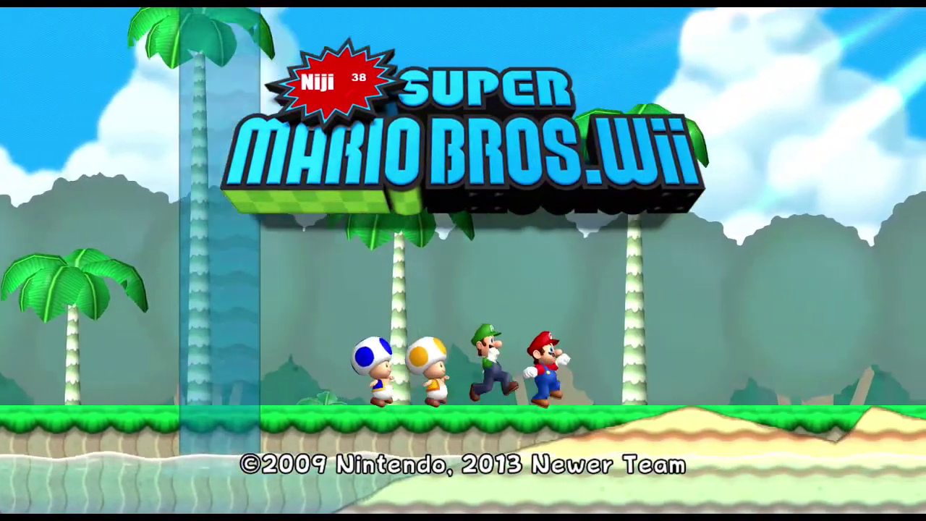
# - Leave the title screen, choose a save file, and start the game with 1 player
pyautogui.press('2')
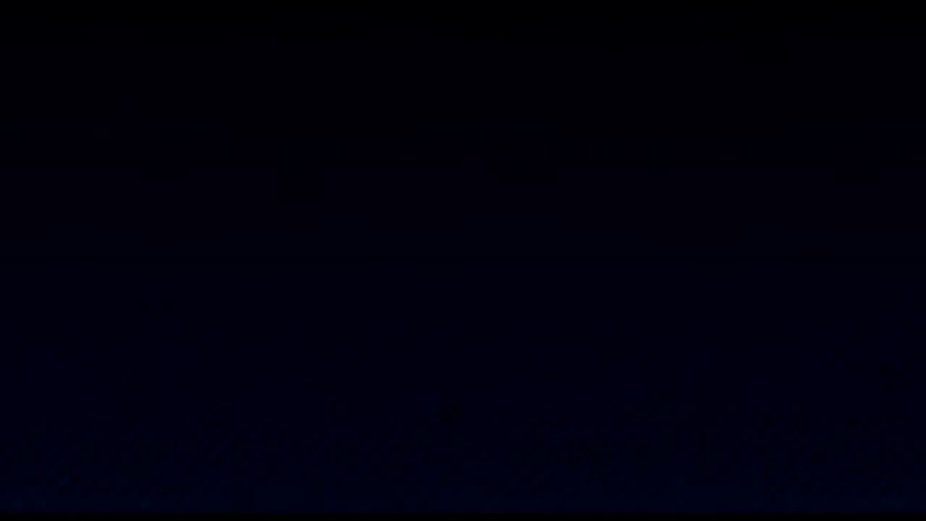
pyautogui.press('Up')
pyautogui.press('Up')
pyautogui.press('2')
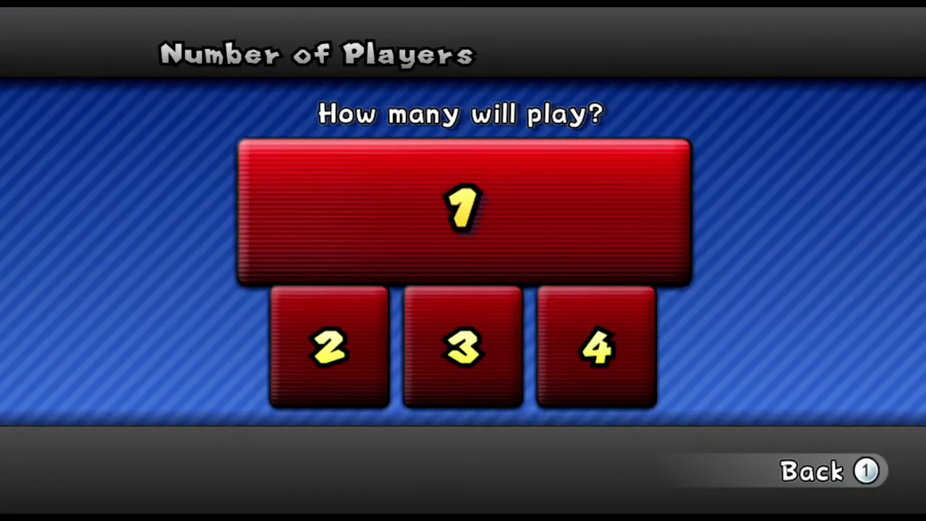
pyautogui.press('2')
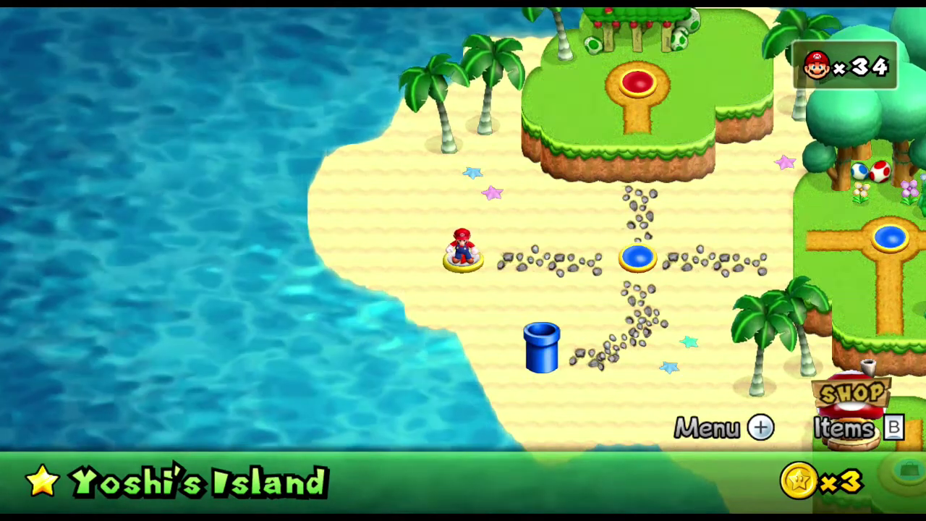
# - Move Mario along the Yoshi's Island map to the blue level node on the grass and enter the level
pyautogui.press('Right')
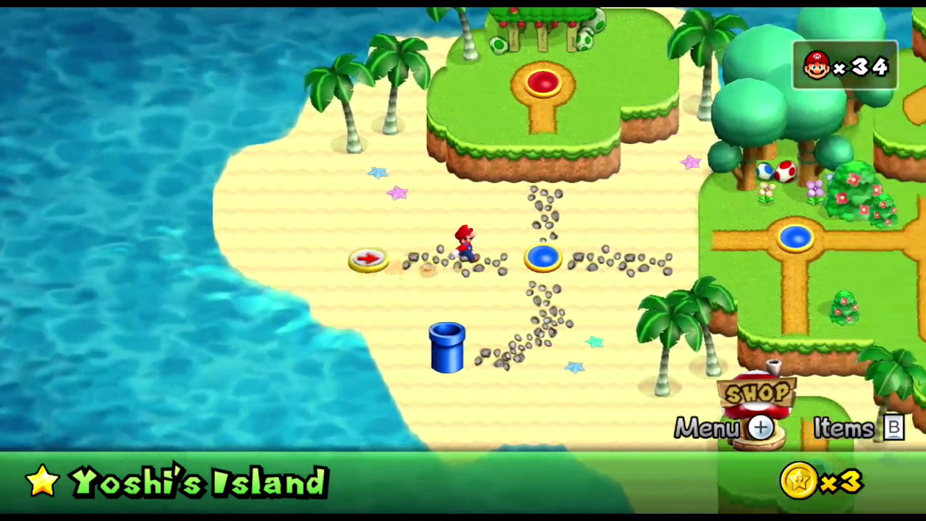
pyautogui.press('Right')
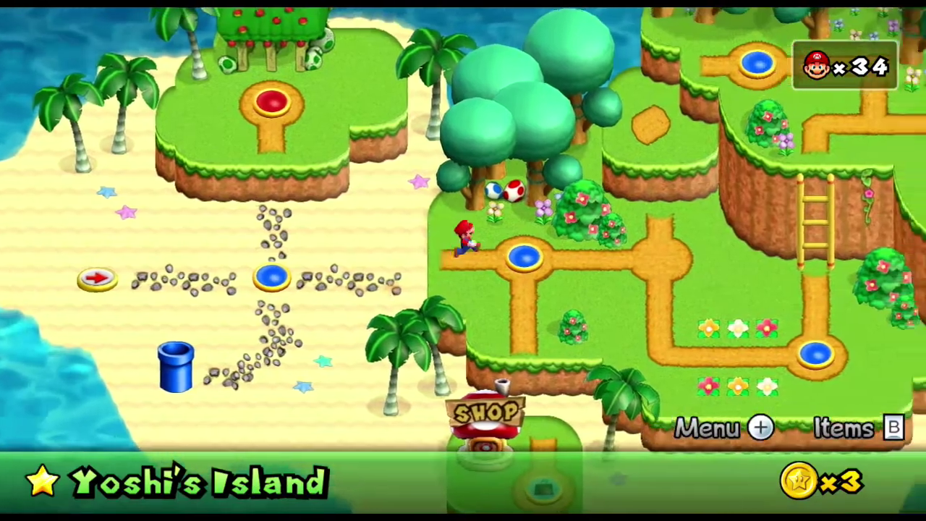
pyautogui.press('Return')
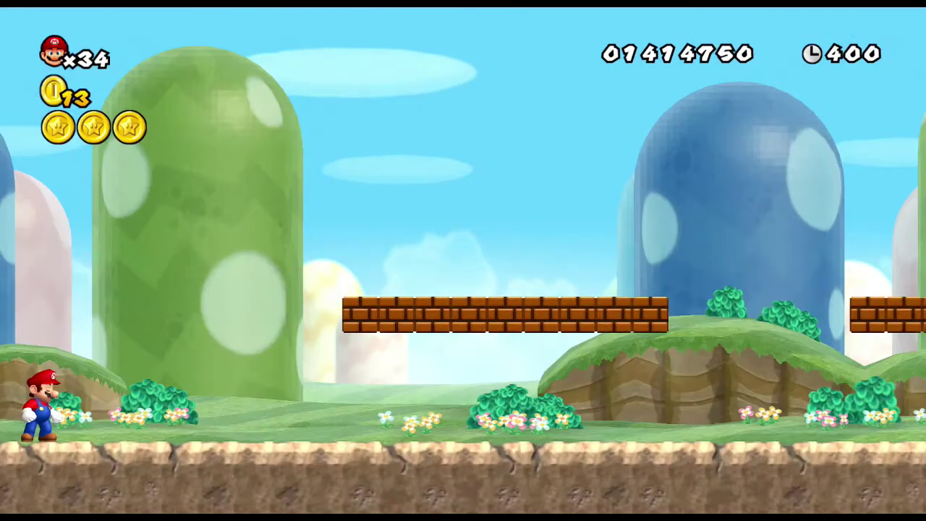
# - Collect stars from the brick blocks and run through the Goombas while invincible to test the replaced star music
pyautogui.press('space')
pyautogui.press('Left')
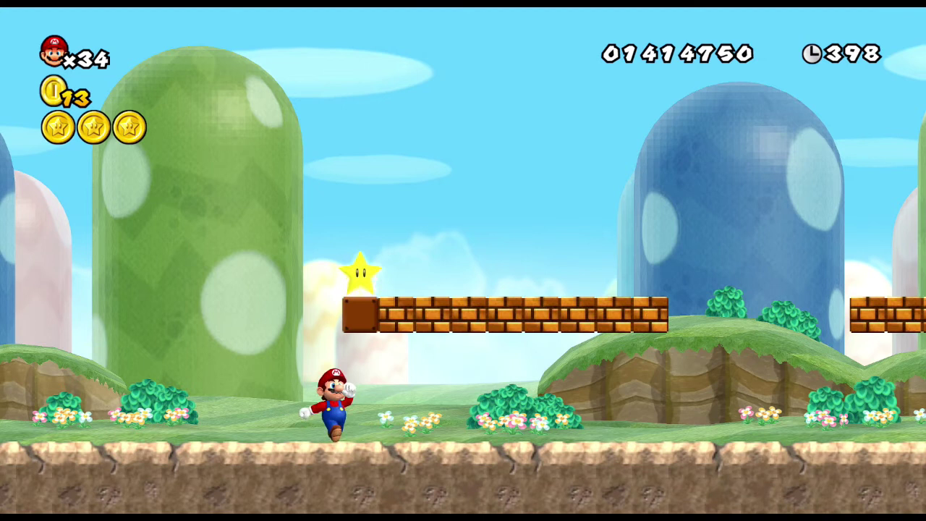
pyautogui.press('space')
pyautogui.press('Right')
pyautogui.press('space')
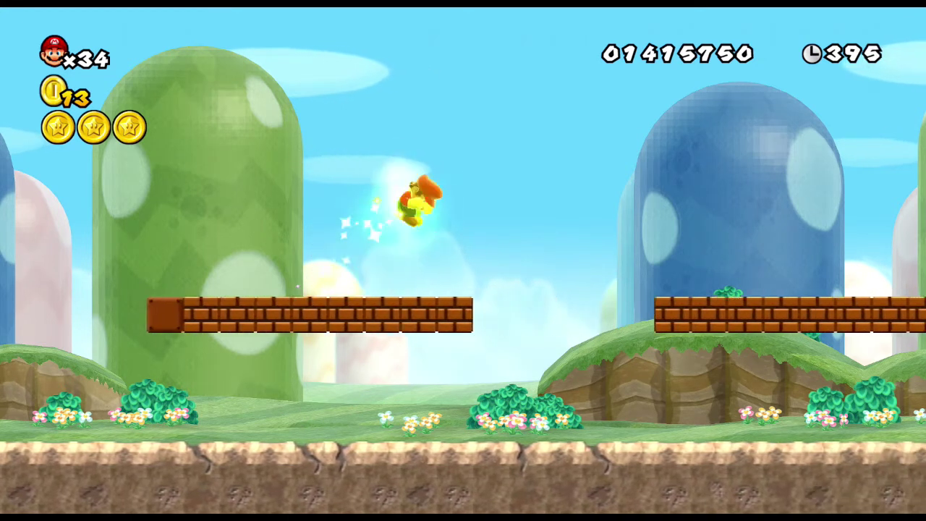
pyautogui.press('space')
pyautogui.press('Left')
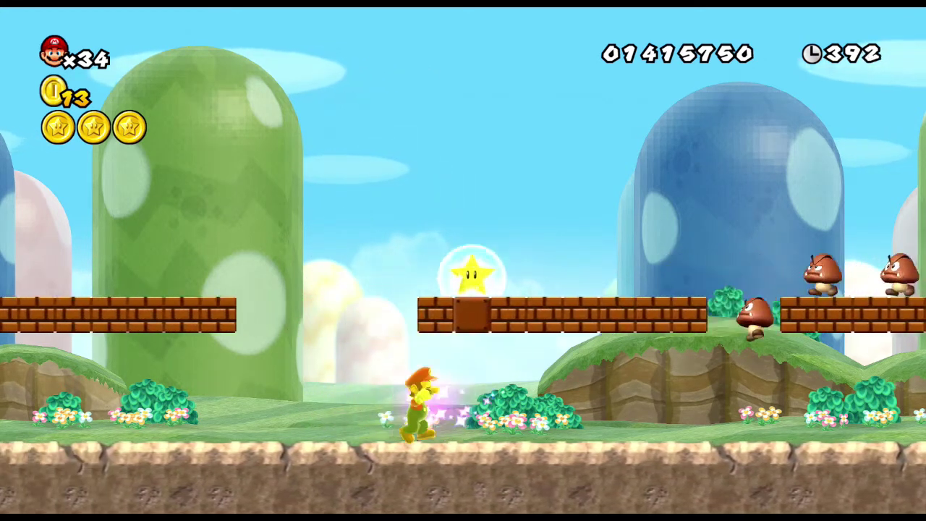
pyautogui.press('Right')
pyautogui.press('space')
pyautogui.press('Right')
pyautogui.press('space')
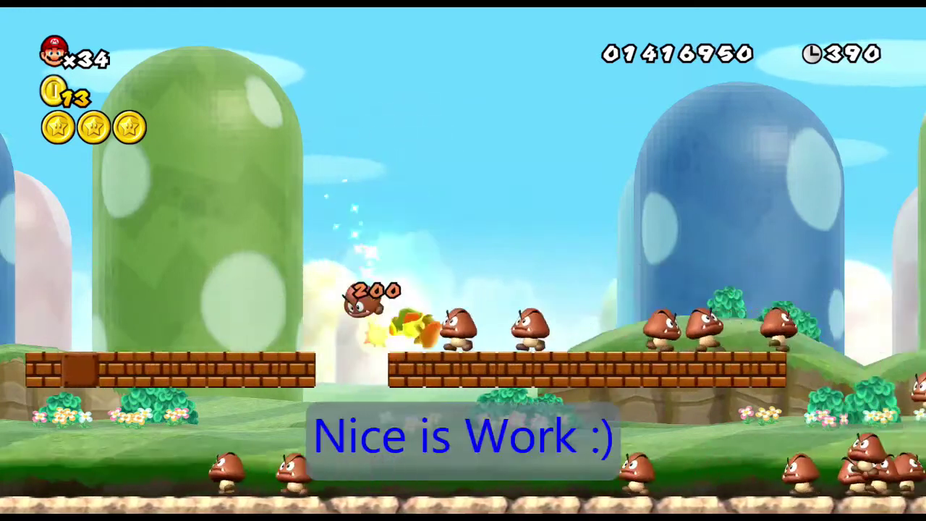
pyautogui.press('Right')
pyautogui.press('space')
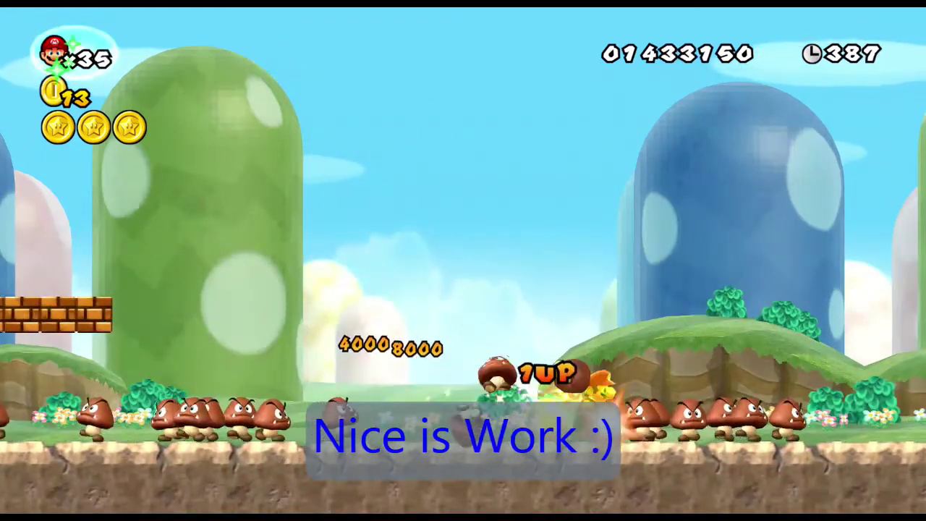
pyautogui.press('Left')
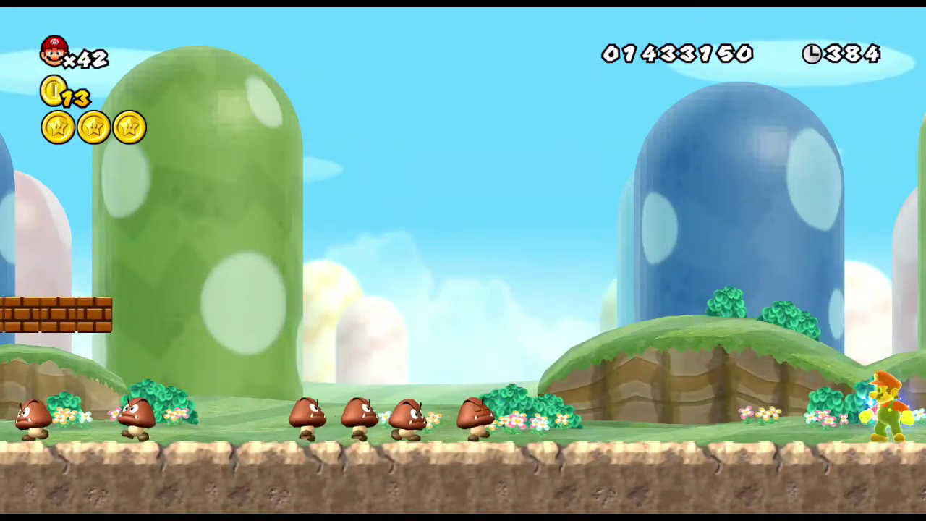
pyautogui.press('Left')
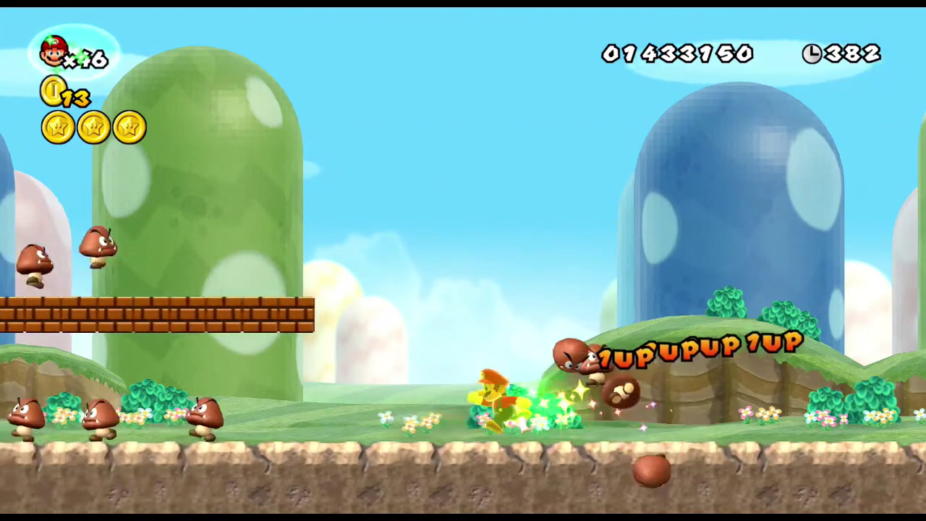
pyautogui.press('space')
pyautogui.press('Right')
pyautogui.press('space')
pyautogui.press('Left')
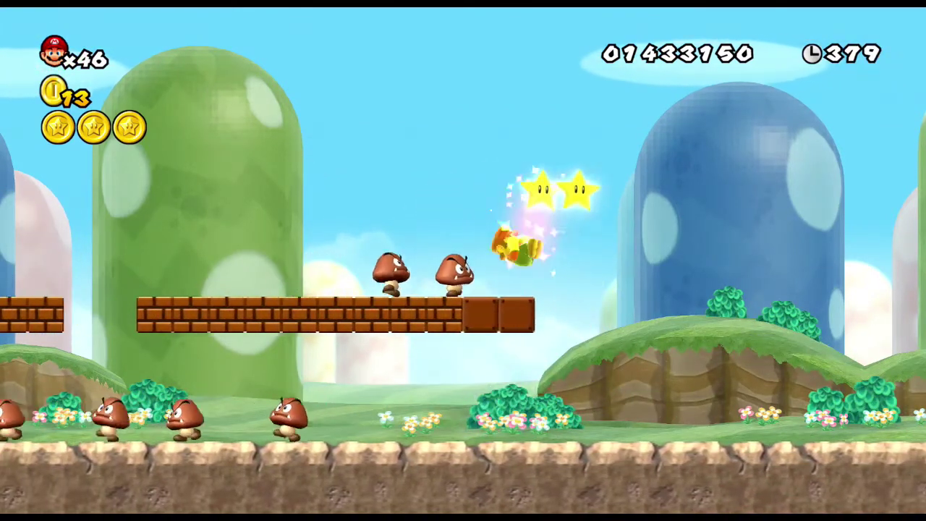
pyautogui.press('Right')
pyautogui.press('space')
pyautogui.press('Left')
pyautogui.press('space')
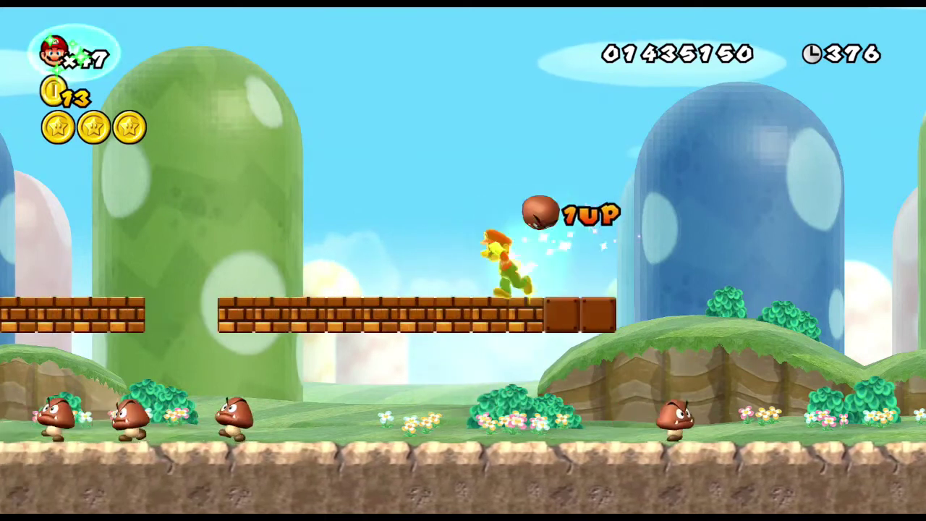
pyautogui.press('space')
pyautogui.press('Left')
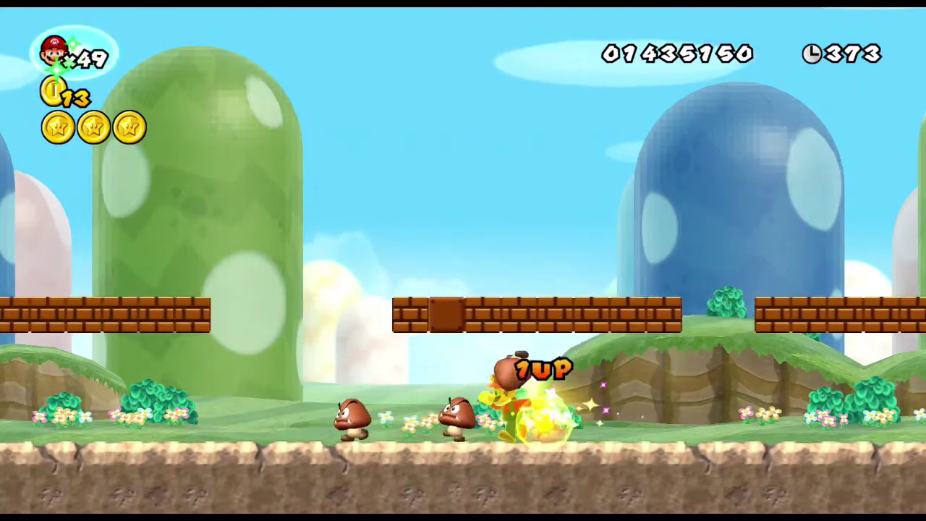
pyautogui.press('space')
pyautogui.press('space')
pyautogui.press('space')
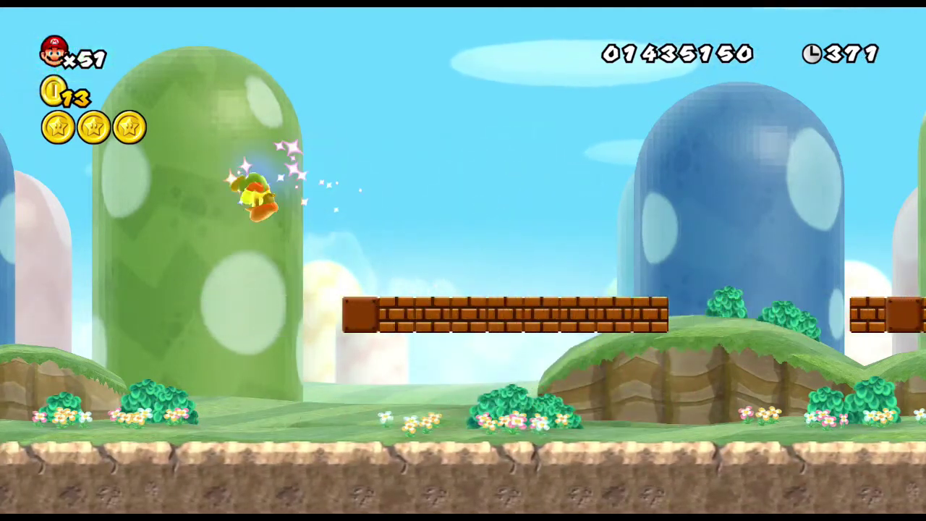
pyautogui.press('Right')
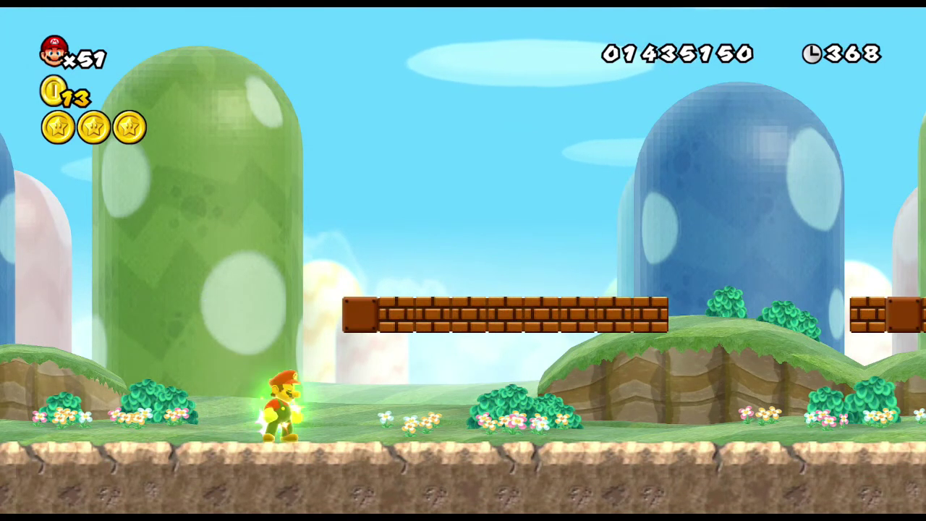
pyautogui.press('Left')
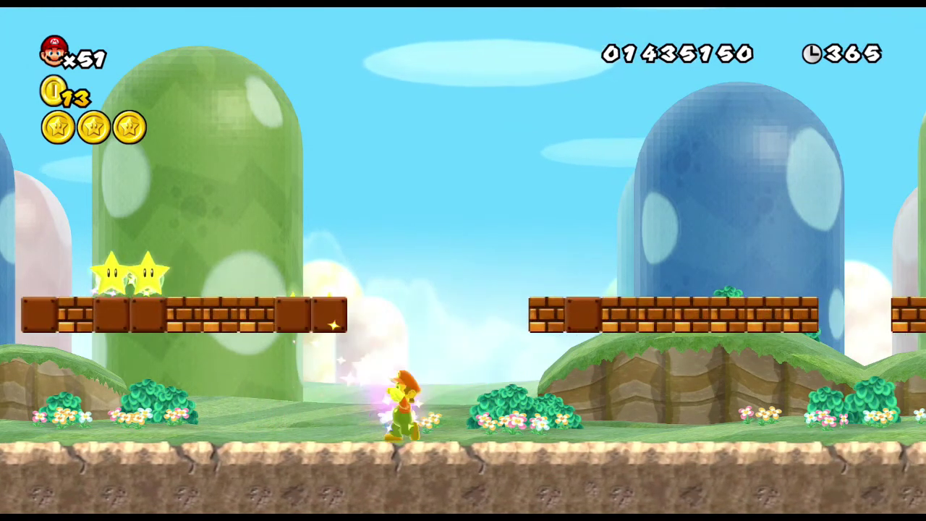